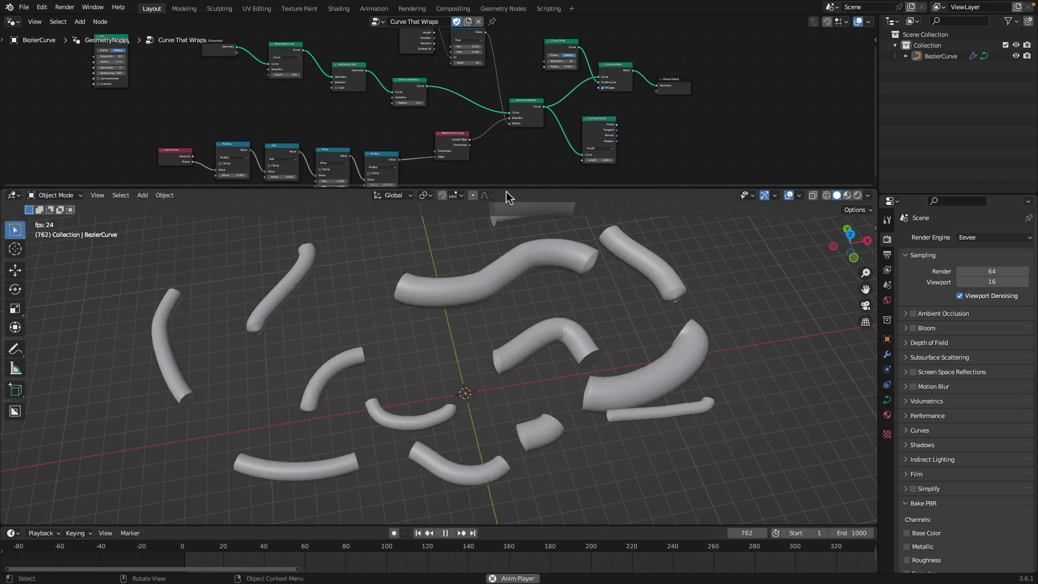
Examine the Offset Point in Curve node and its documentation page in the browser
left_click_drag(507, 189, 506, 240)
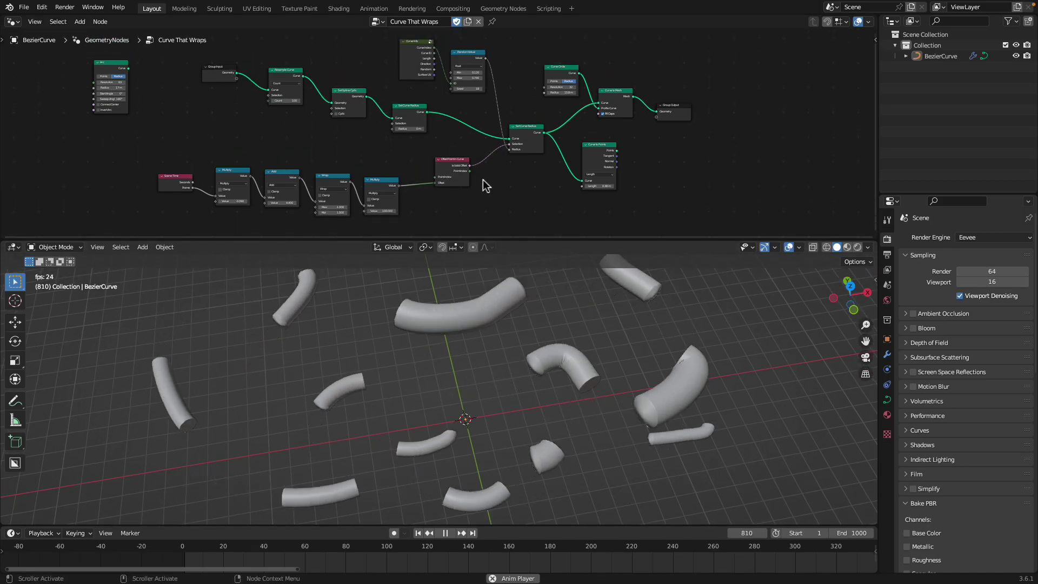
scroll(484, 184, "up", 5)
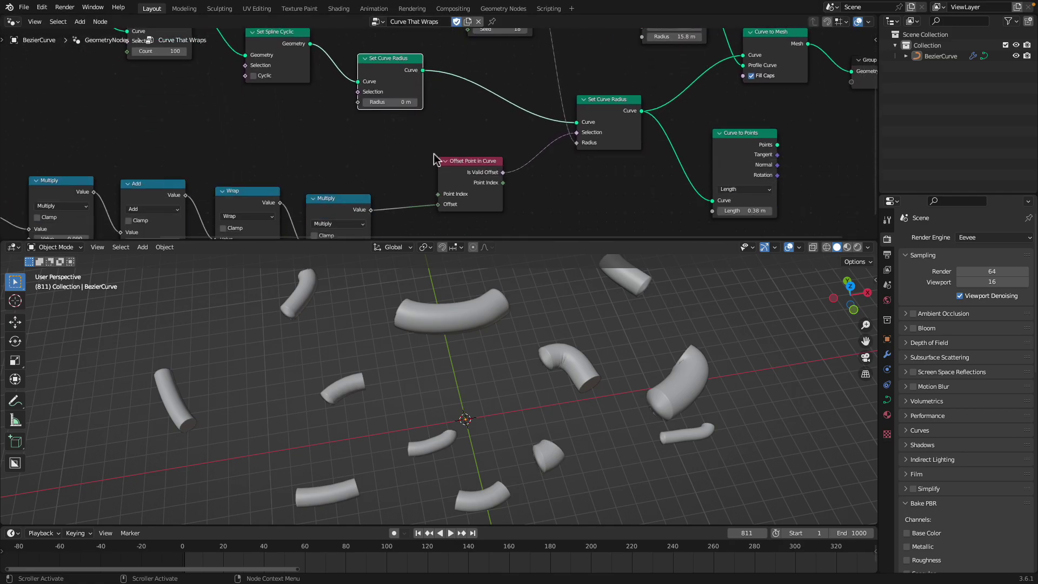
scroll(465, 142, "up", 1)
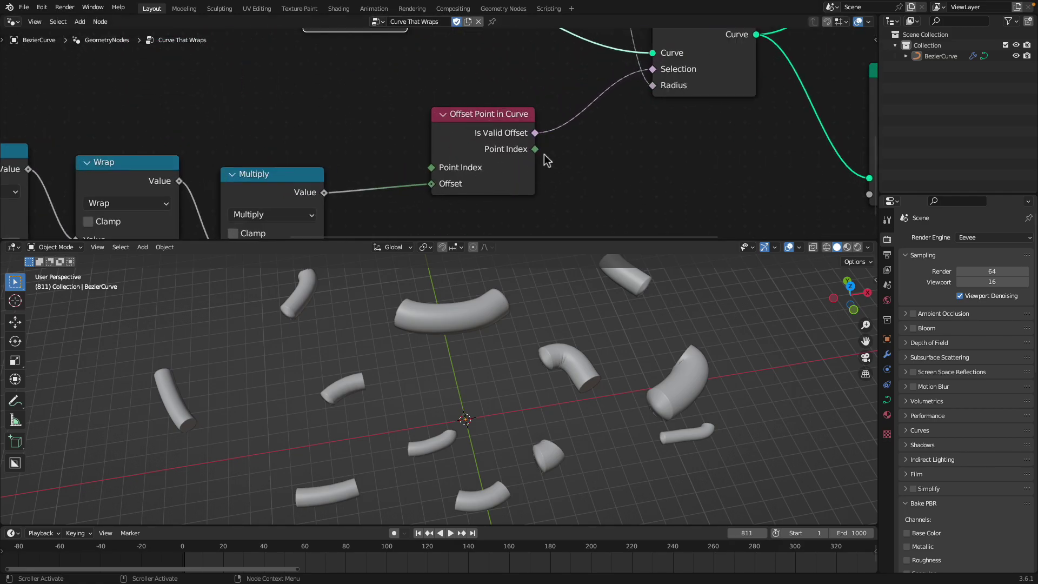
key("ctrl+Left")
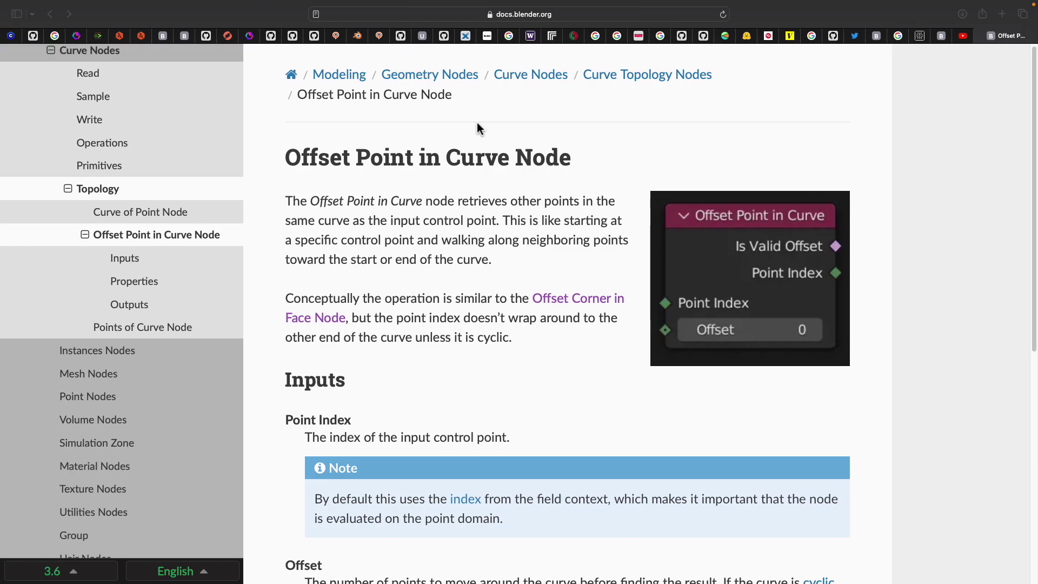
key("ctrl+Right")
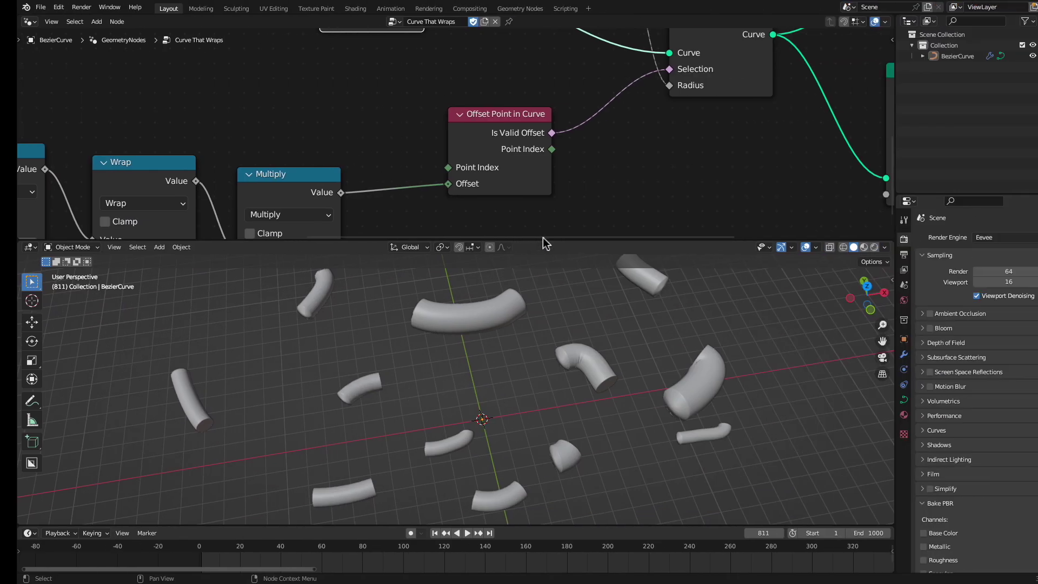
Switch the 3D viewport to the top orthographic view and play the curve animation
left_click_drag(568, 244, 561, 200)
key("space")
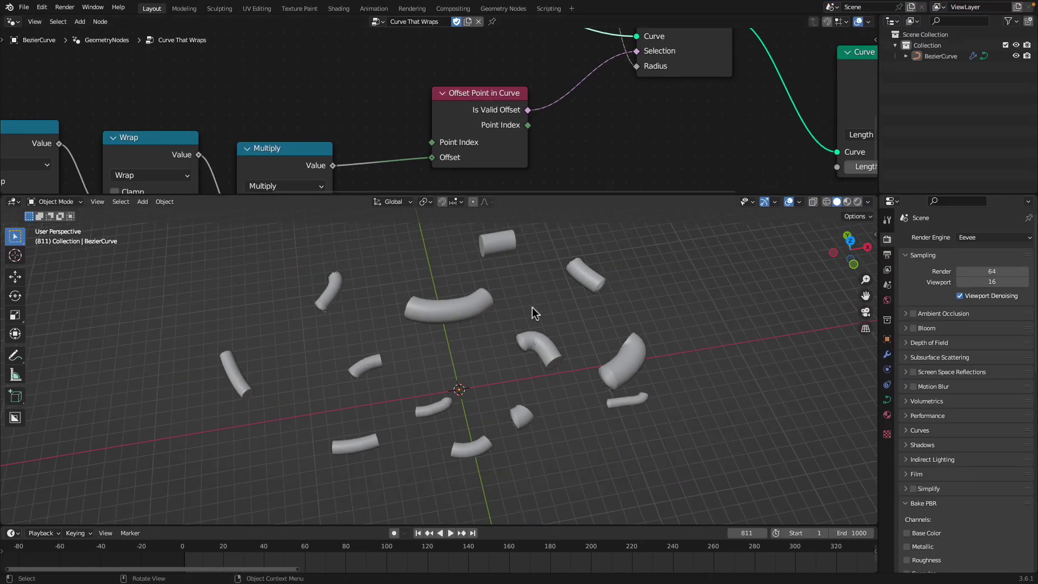
key("space")
left_click(850, 243)
left_click_drag(641, 194, 640, 201)
scroll(628, 157, "down", 6)
middle_click_drag(670, 142, 465, 177, "shift")
scroll(465, 356, "down", 4)
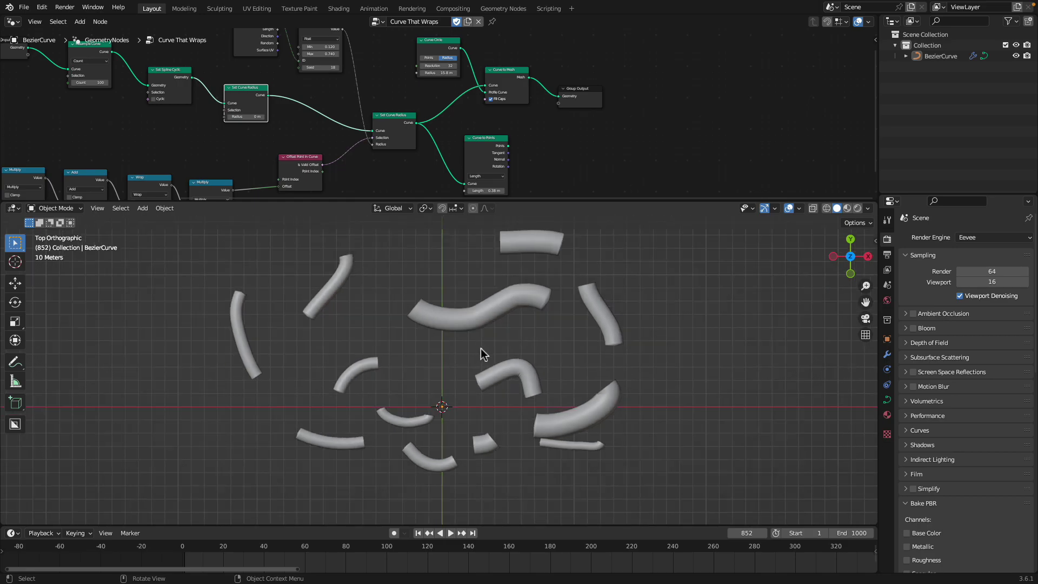
key("space")
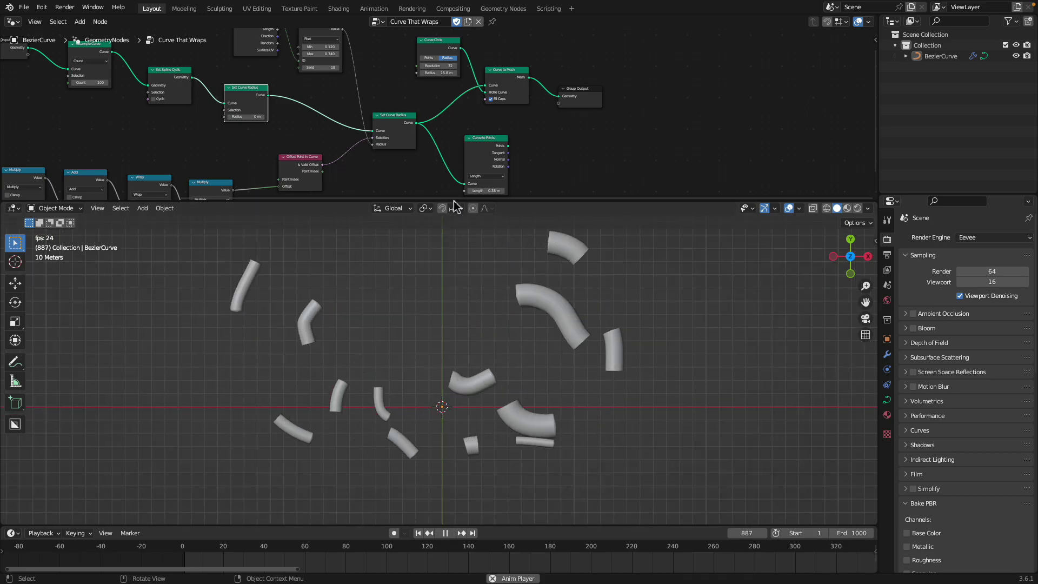
Stop playback and set the Random Value node's seed to 47
left_click_drag(455, 200, 471, 294)
key("space")
scroll(459, 211, "up", 3)
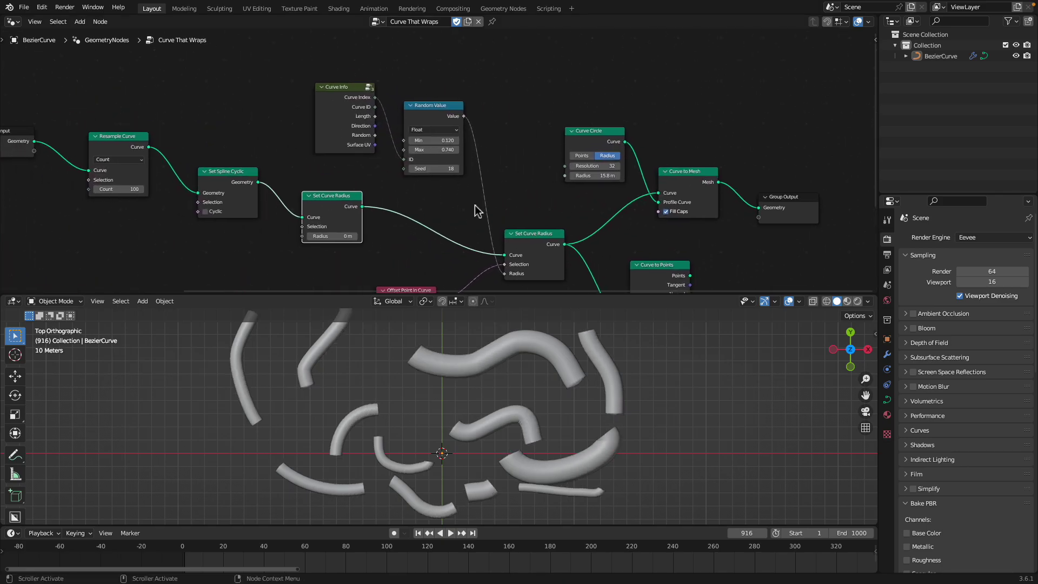
scroll(478, 211, "up", 2)
left_click_drag(433, 172, 476, 172)
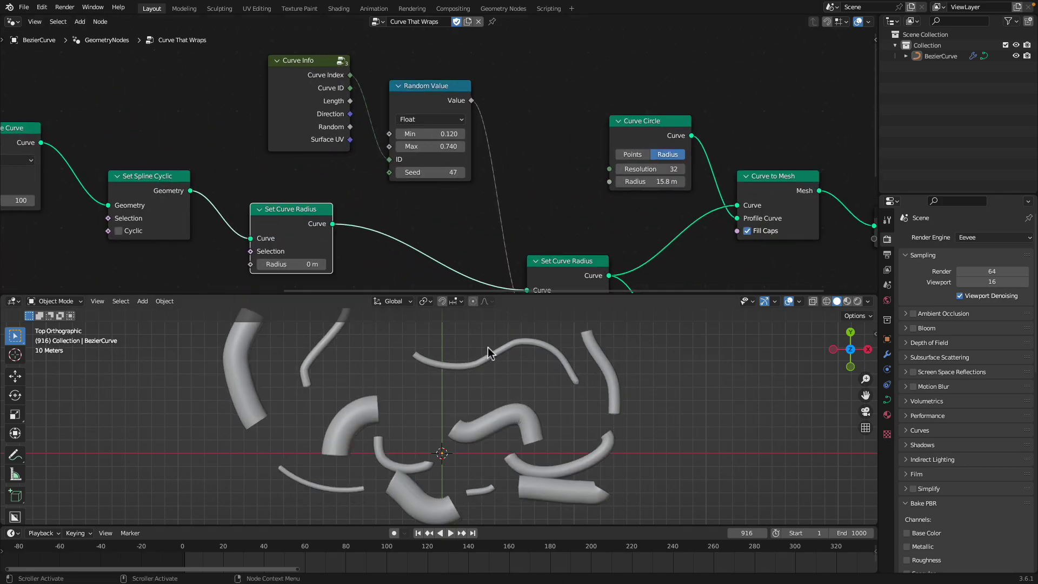
Move the Random Value and Curve Info nodes slightly upward and set the Random Value seed to 82
middle_click_drag(478, 373, 461, 415, "shift")
left_click_drag(416, 96, 417, 92)
left_click_drag(316, 72, 314, 64)
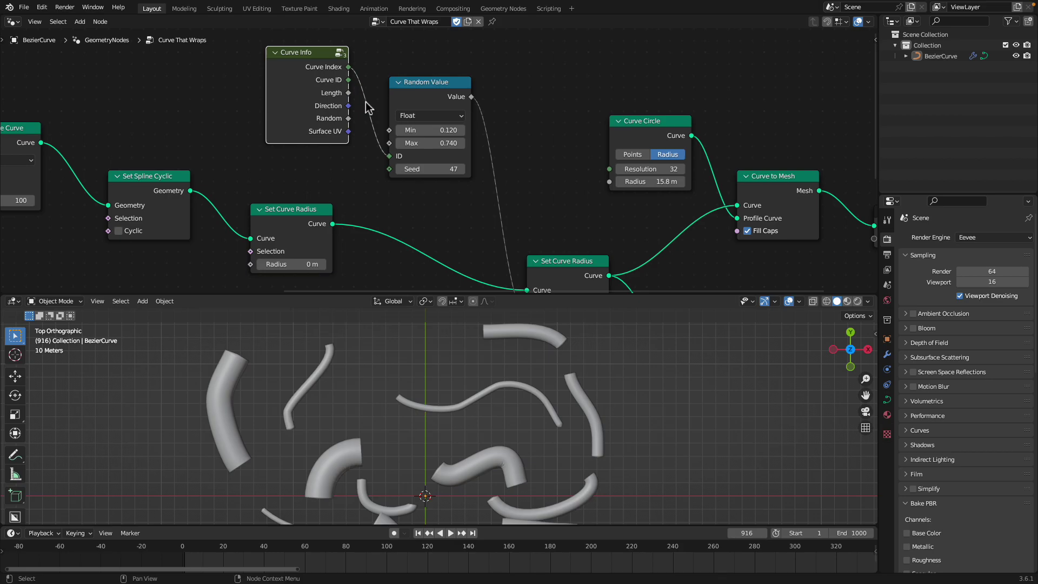
left_click_drag(415, 170, 434, 170)
key("space")
middle_click_drag(448, 177, 426, 155)
scroll(426, 156, "down", 1)
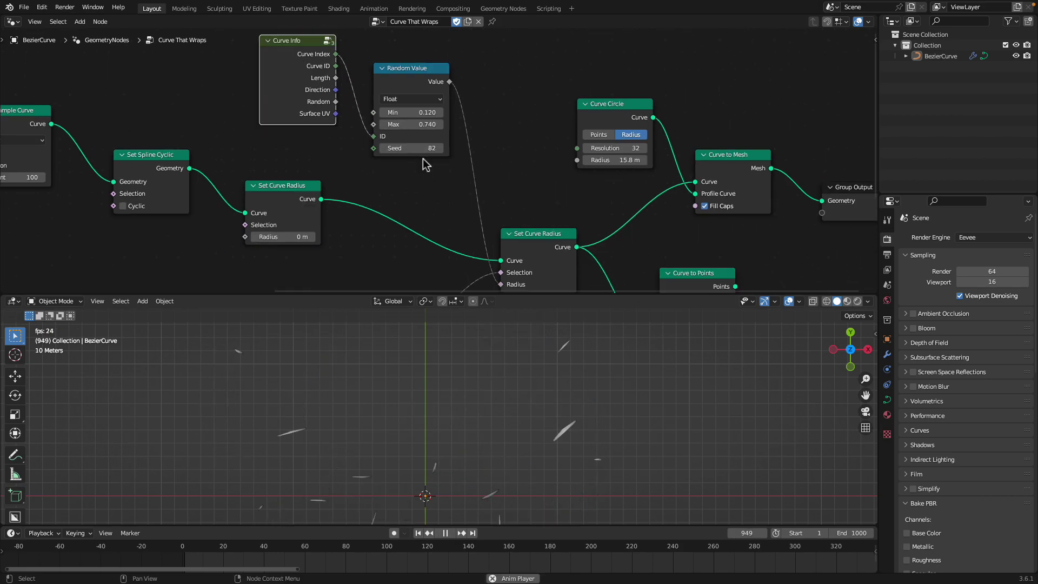
key("space")
Cut the link between the Random Value node and the radius input of the second Set Curve Radius node
left_click_drag(406, 73, 390, 73)
middle_click_drag(429, 127, 400, 74)
right_click_drag(421, 143, 468, 121, "ctrl")
middle_click_drag(471, 175, 470, 137)
key("space")
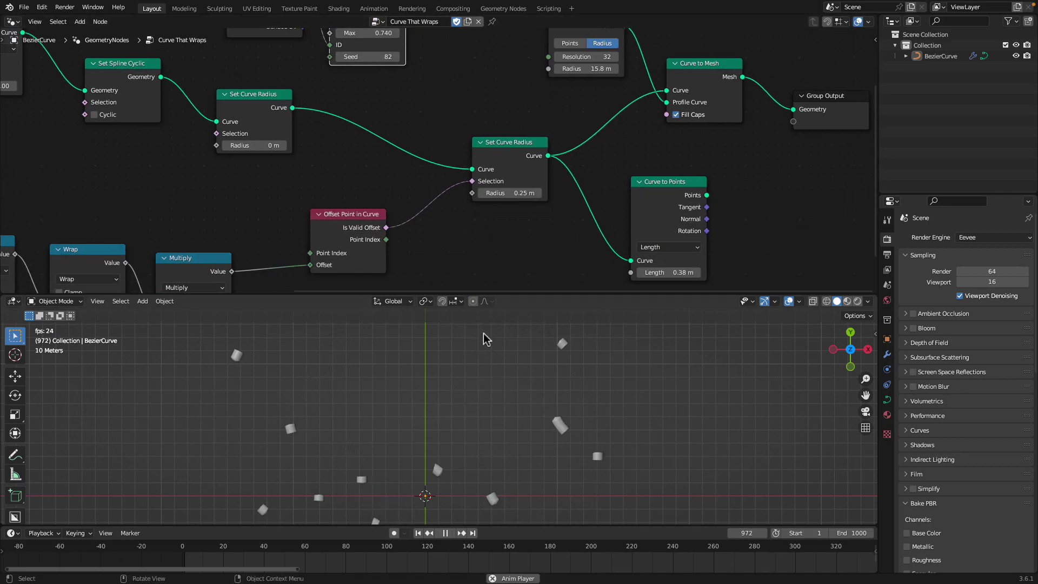
Set the second Set Curve Radius node's radius to 0.34 m for all curves
middle_click_drag(459, 192, 461, 172)
key("space")
left_click_drag(513, 160, 535, 165)
left_click_drag(528, 297, 528, 202)
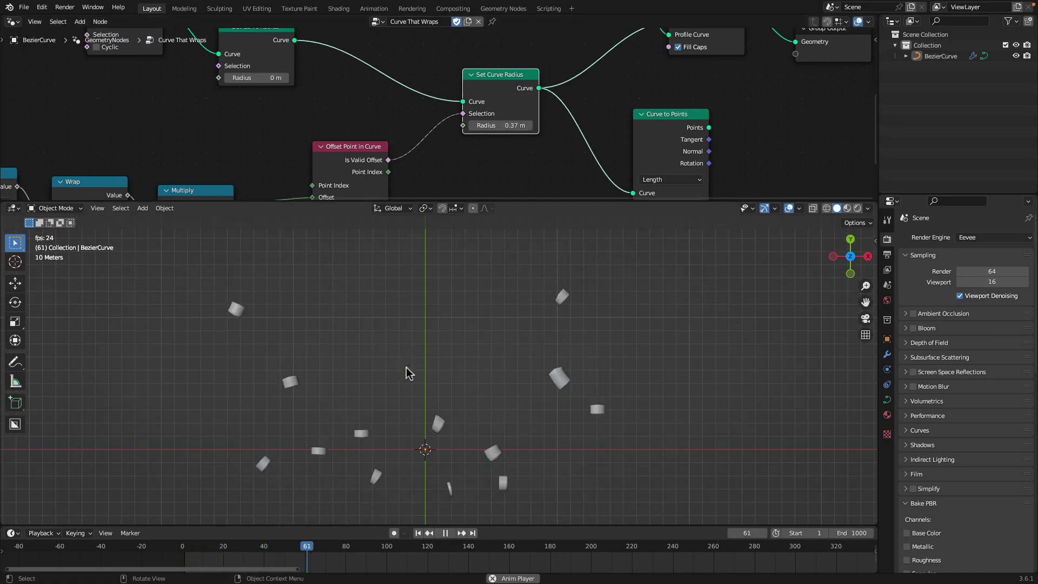
left_click_drag(511, 125, 502, 126, "shift")
key("space")
Delete all vertices of the BezierCurve object in Edit Mode
middle_click_drag(481, 162, 503, 210)
scroll(457, 157, "down", 1)
middle_click_drag(452, 157, 511, 158)
left_click(485, 356)
key("Tab")
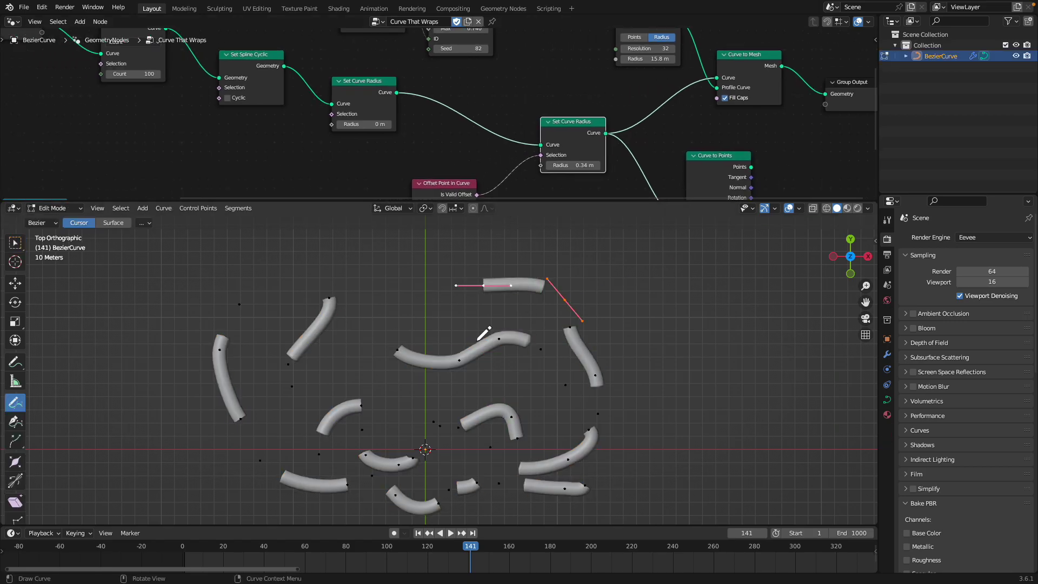
key("x")
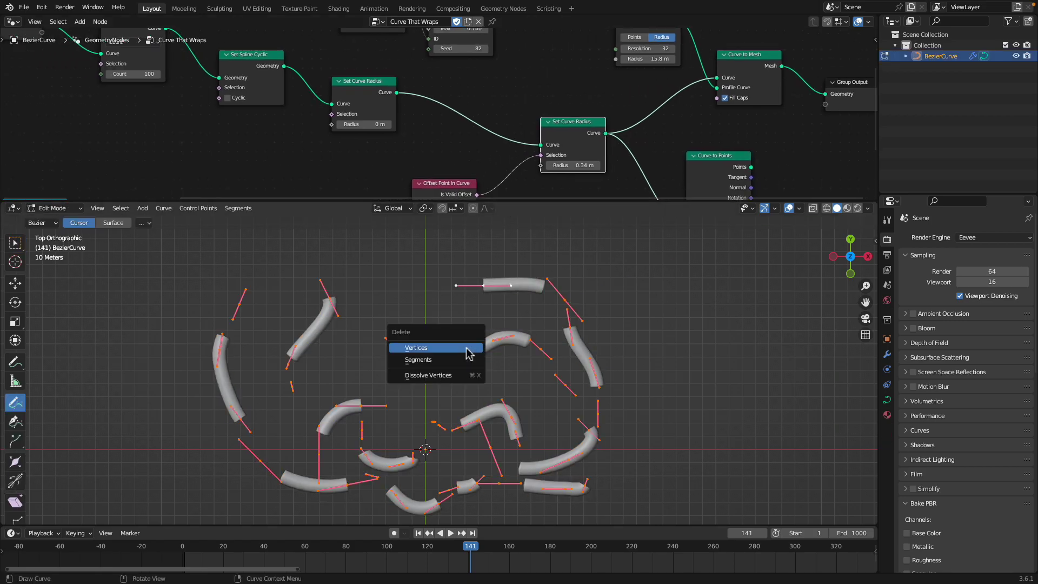
left_click(468, 349)
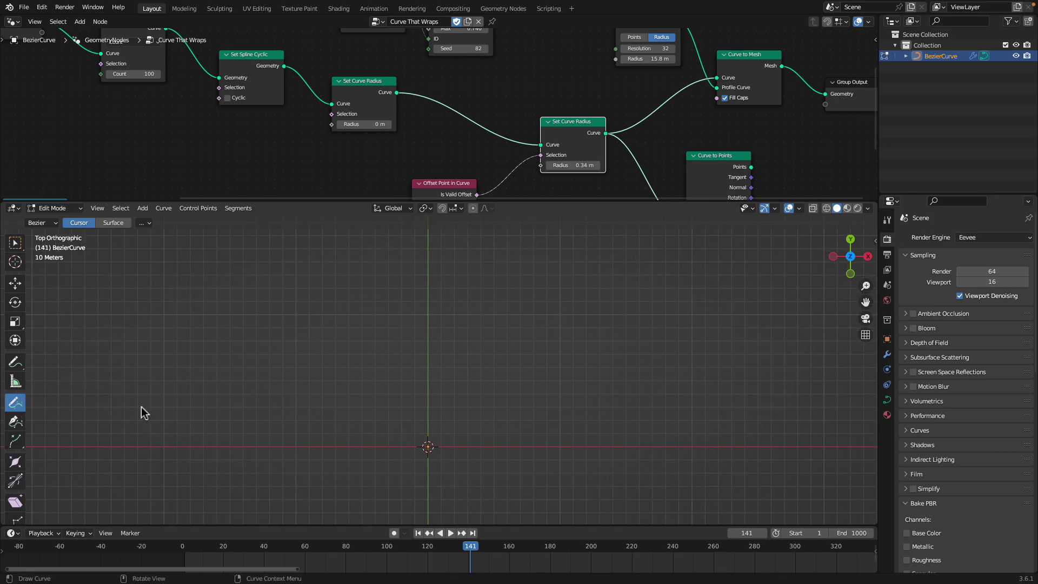
Draw seven freehand curves scattered across the top view and preview their animation in Object Mode
left_click_drag(287, 363, 287, 363)
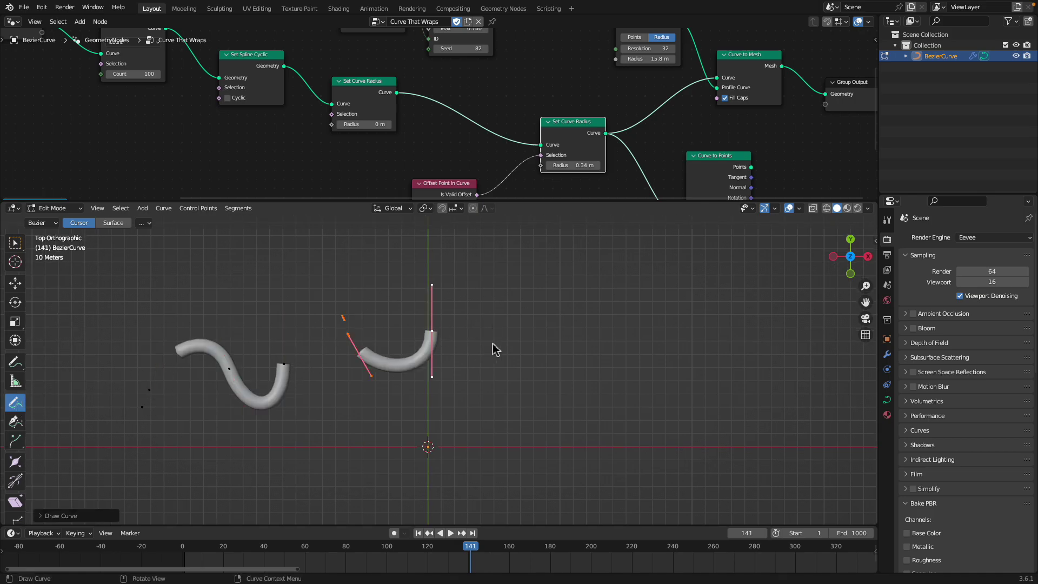
left_click_drag(306, 447, 307, 447)
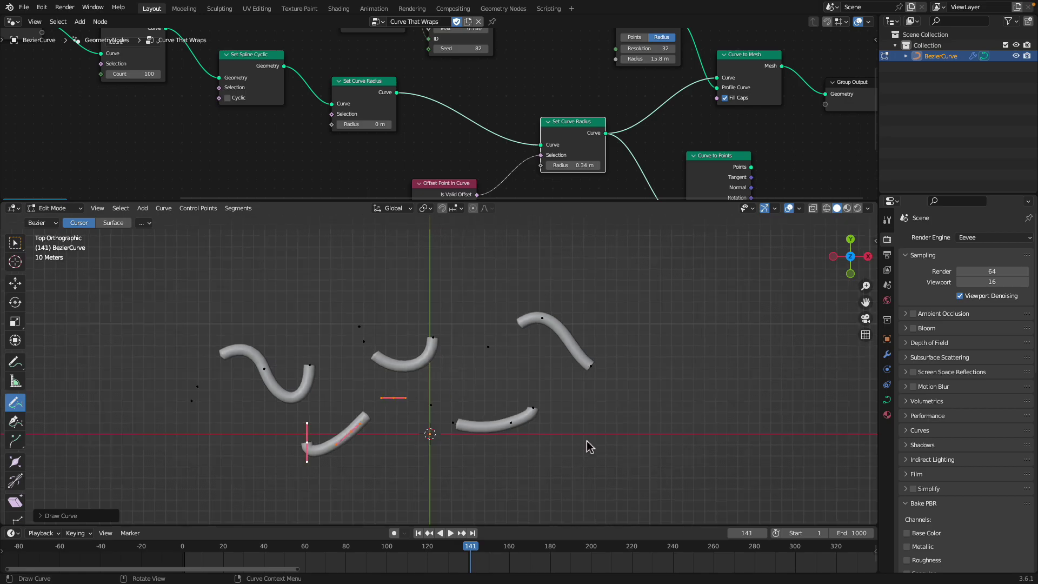
key("Tab")
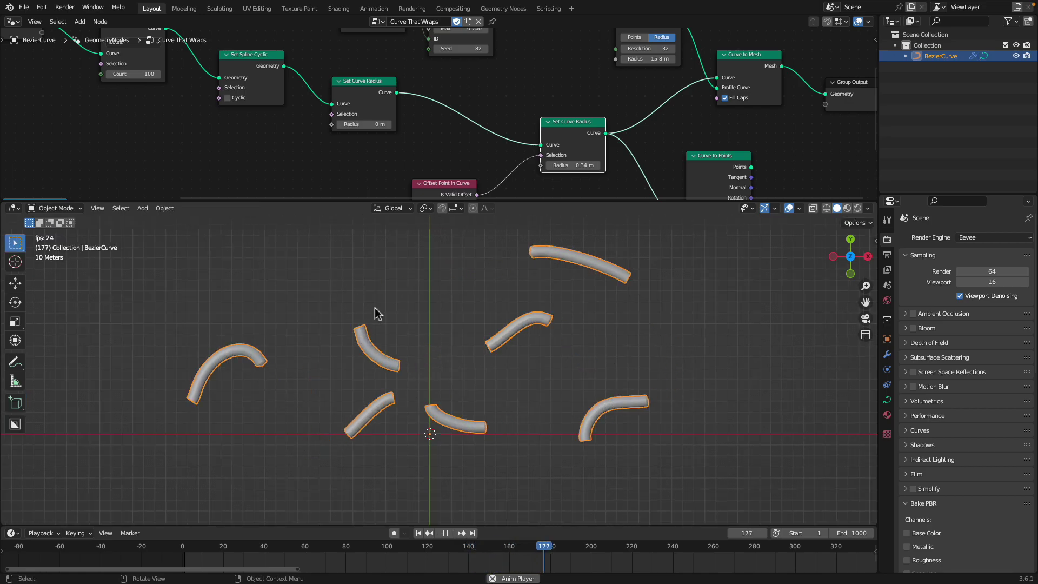
key("space")
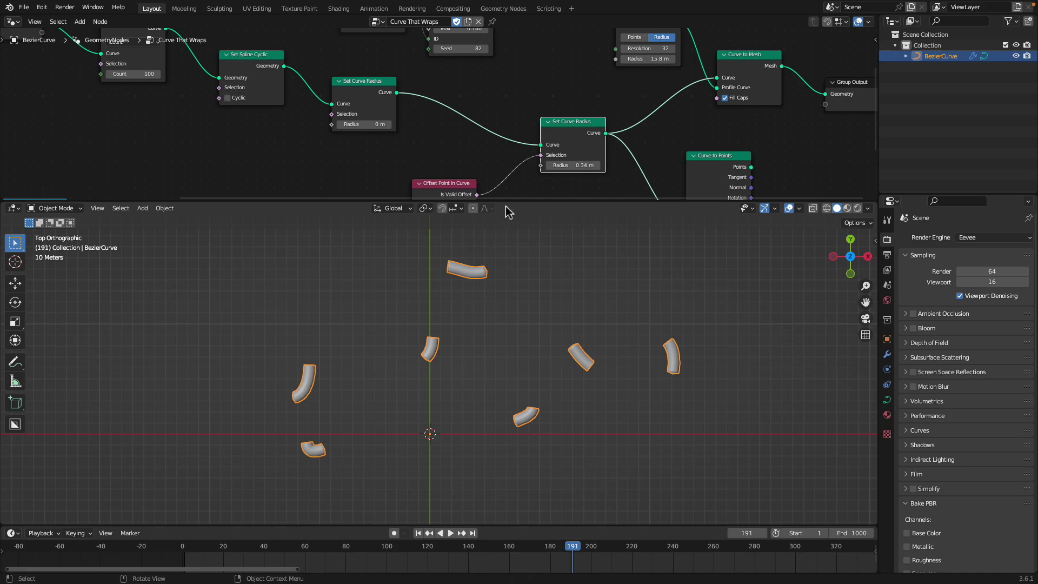
Move the Resample Curve and Group Input nodes upward to make room beneath them in the node tree
left_click_drag(510, 204, 510, 385)
scroll(414, 209, "up", 2)
scroll(435, 215, "up", 3)
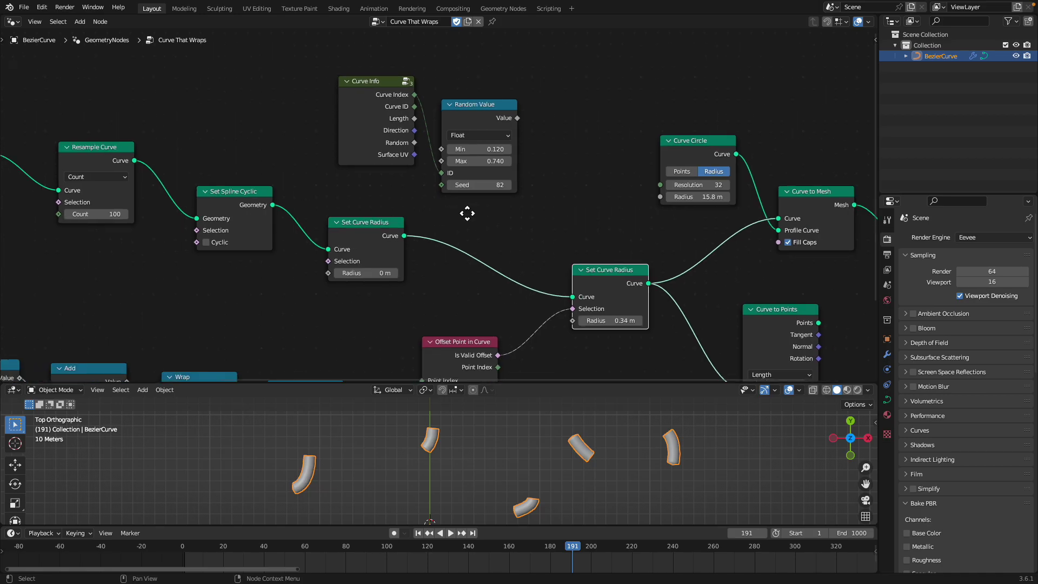
scroll(436, 211, "up", 1)
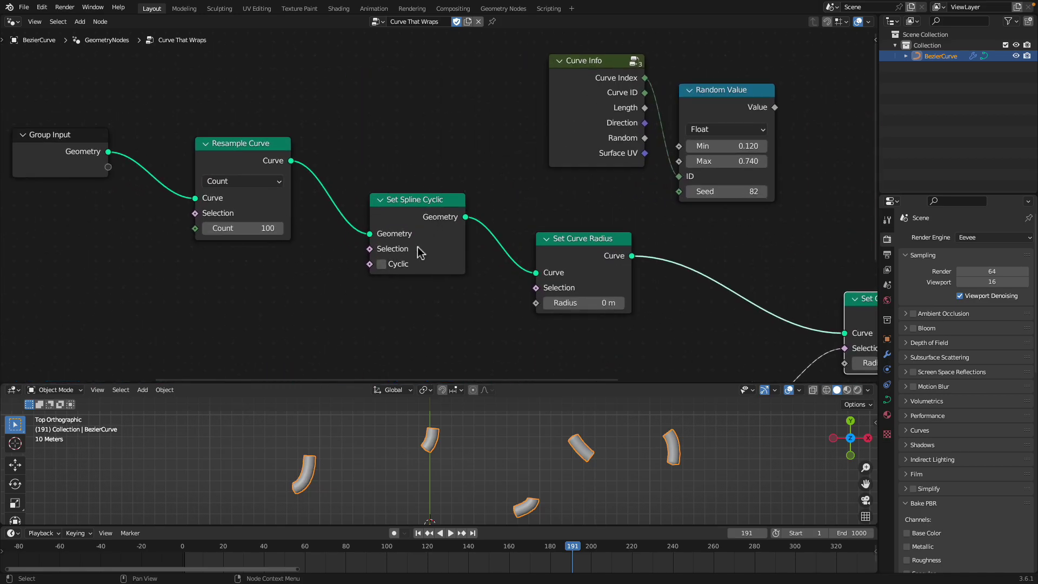
scroll(406, 253, "down", 2)
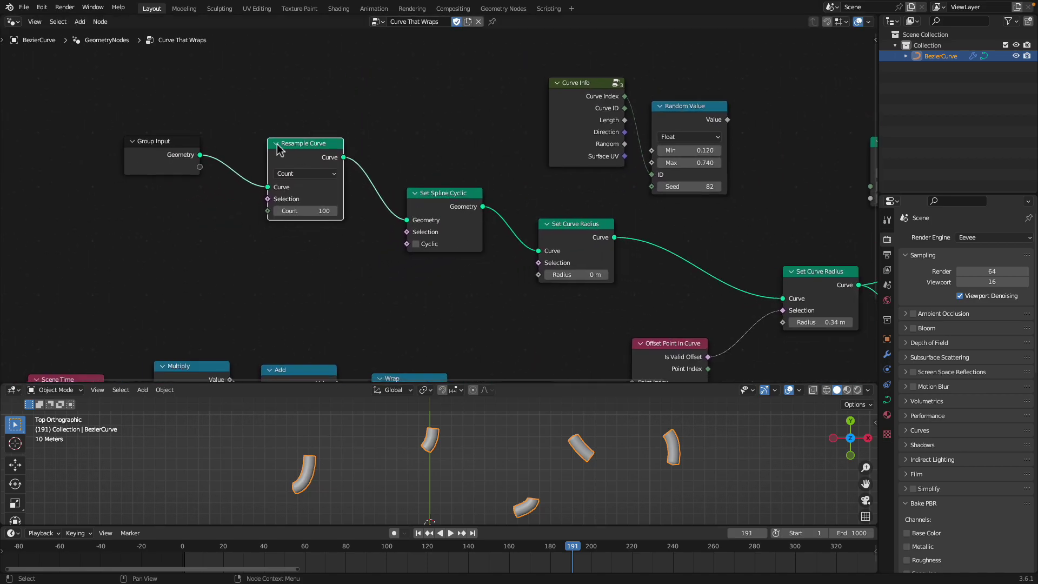
left_click_drag(296, 163, 281, 121)
left_click_drag(177, 157, 178, 135)
middle_click_drag(209, 169, 241, 158)
Add a Curve Circle node below Group Input and connect its Curve output to the Resample Curve node
key("shift+a")
left_click(216, 202)
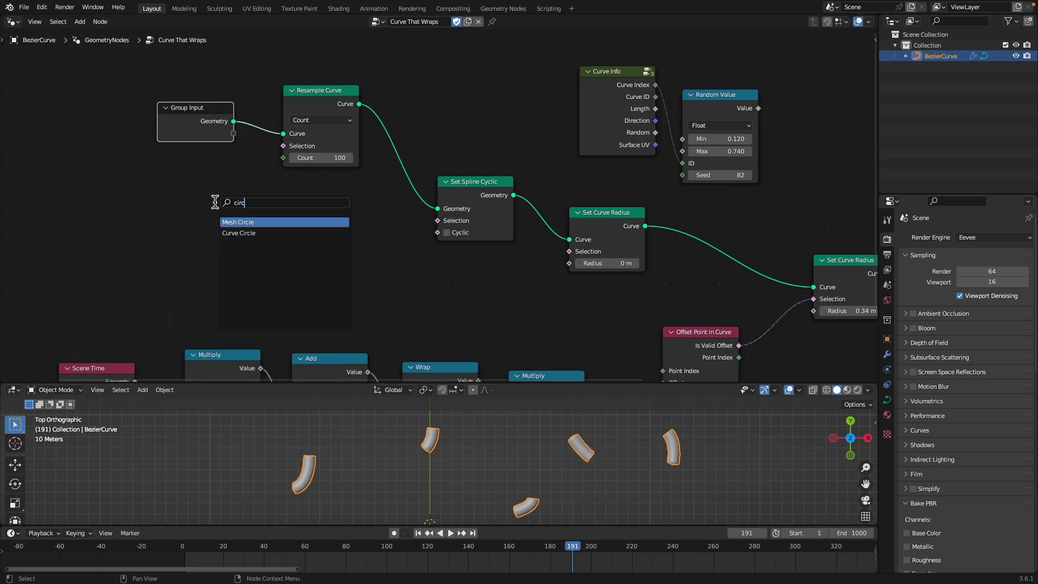
key("Down")
key("Return")
left_click(290, 217)
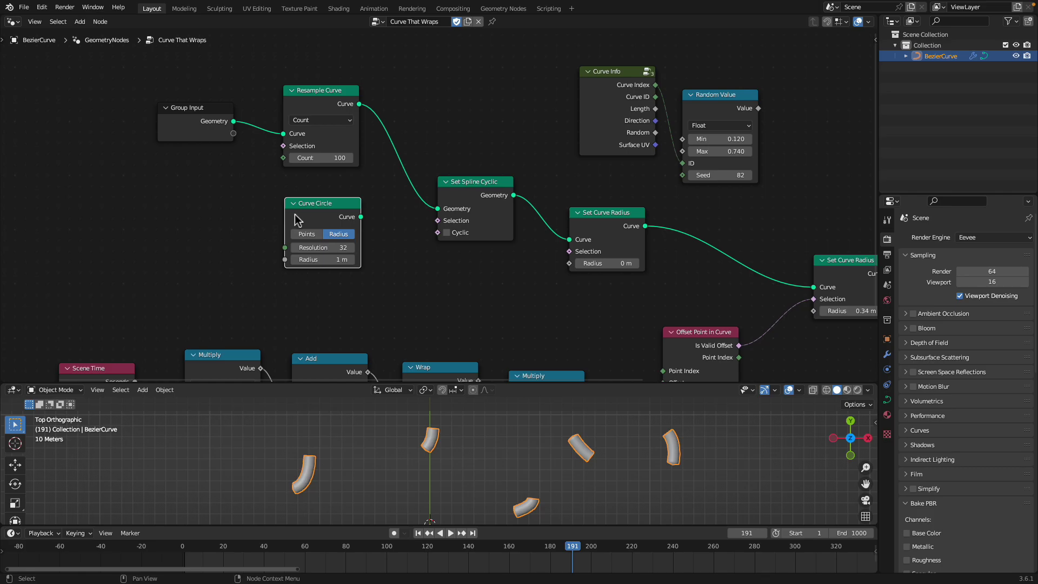
left_click_drag(337, 209, 212, 206)
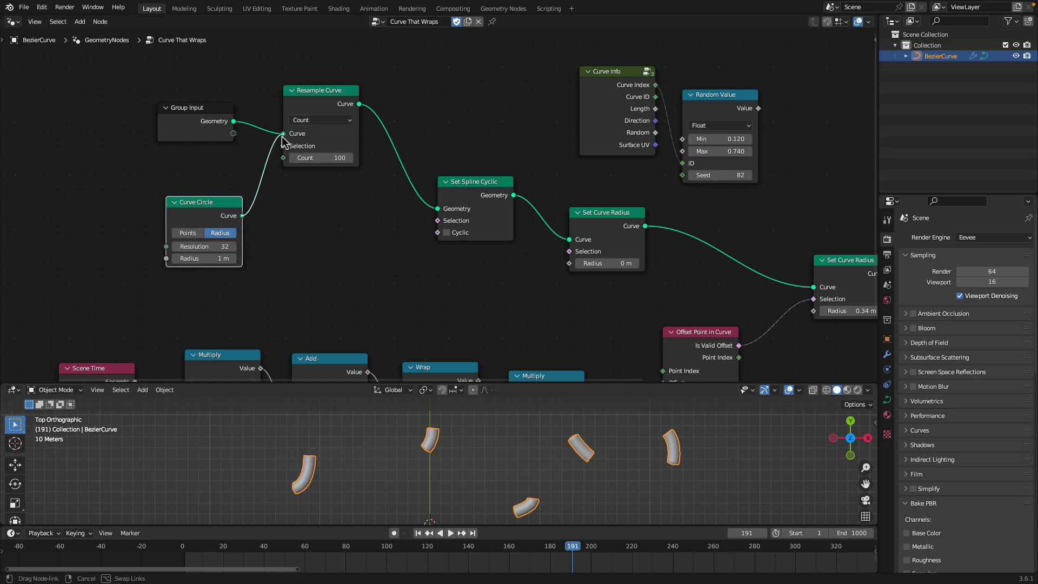
left_click_drag(282, 142, 282, 136)
Set the radius of the Curve Circle feeding Resample Curve to 66.9 m and play the animation
left_click_drag(430, 385, 430, 219)
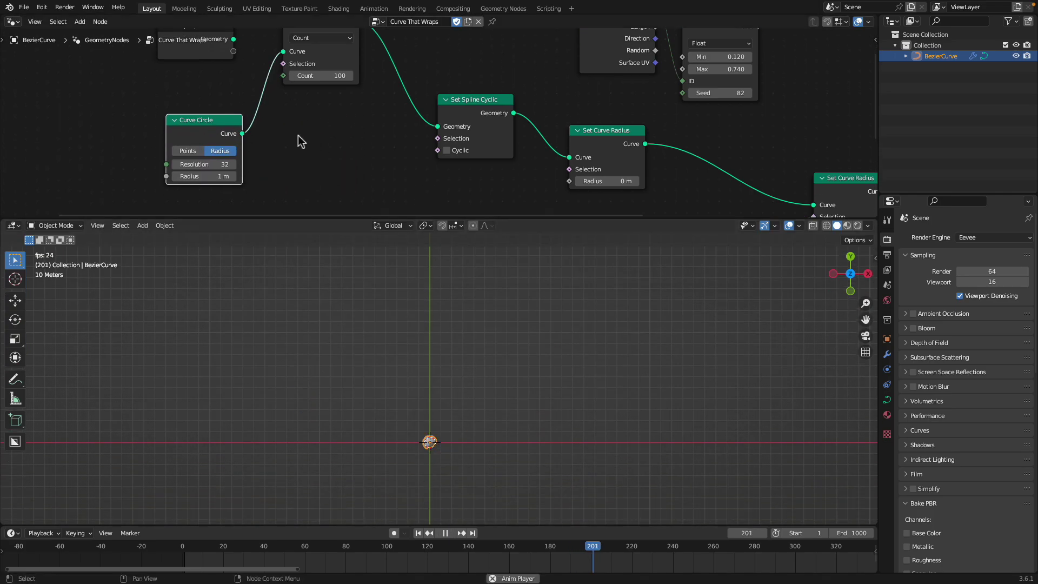
left_click_drag(206, 177, 254, 178)
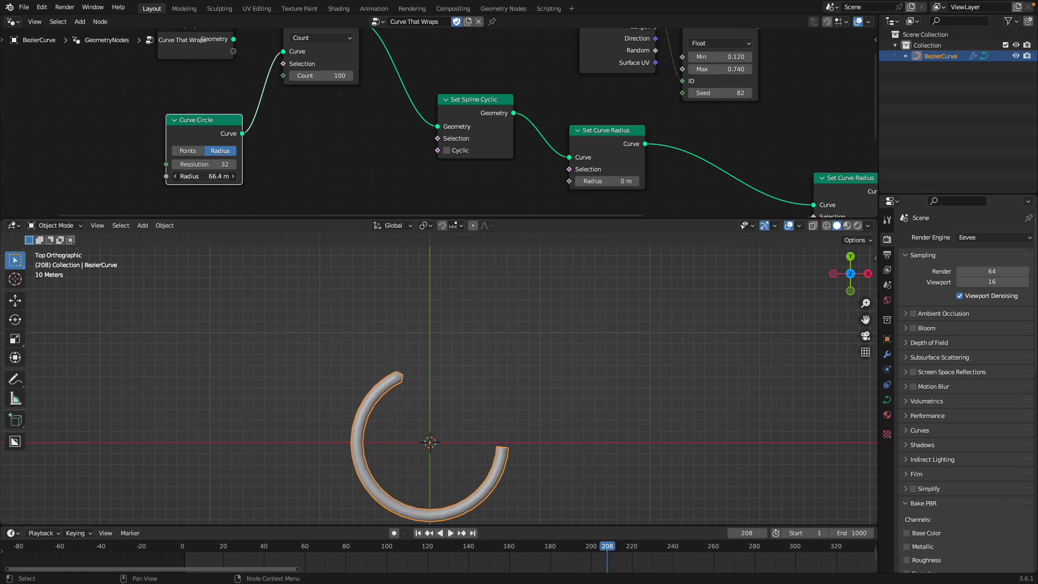
key("space")
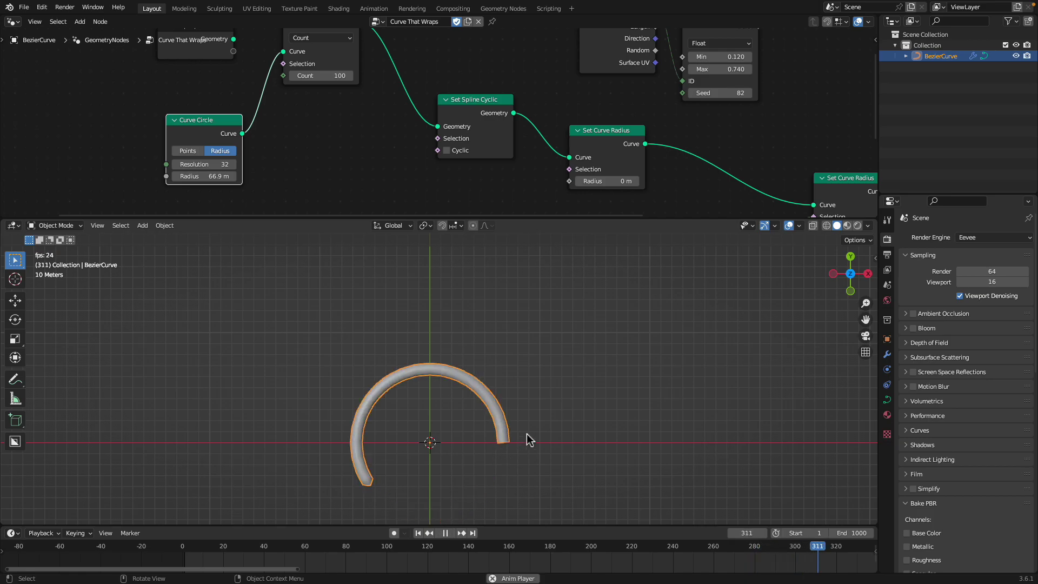
key("space")
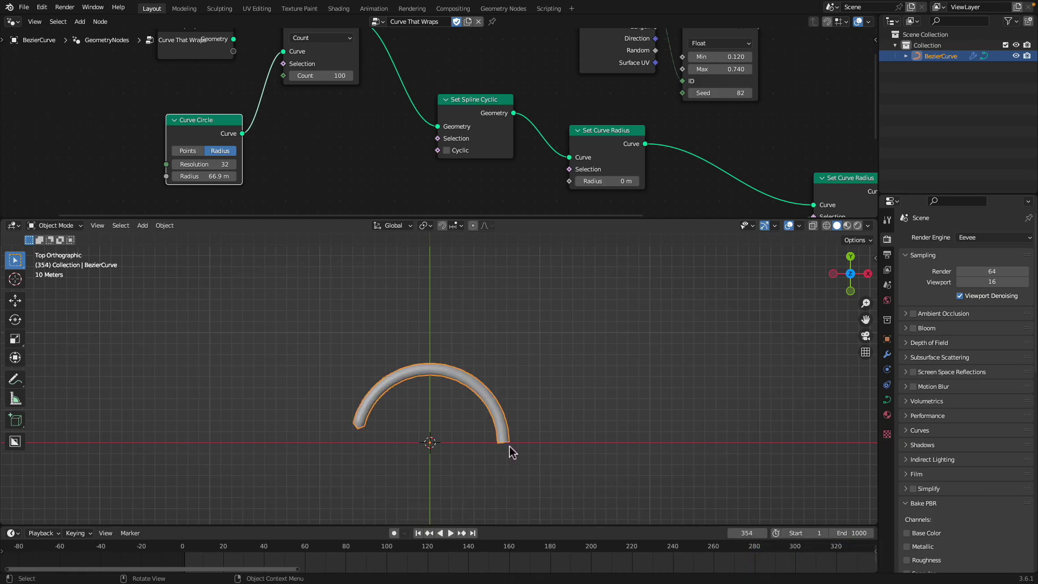
scroll(238, 124, "down", 1)
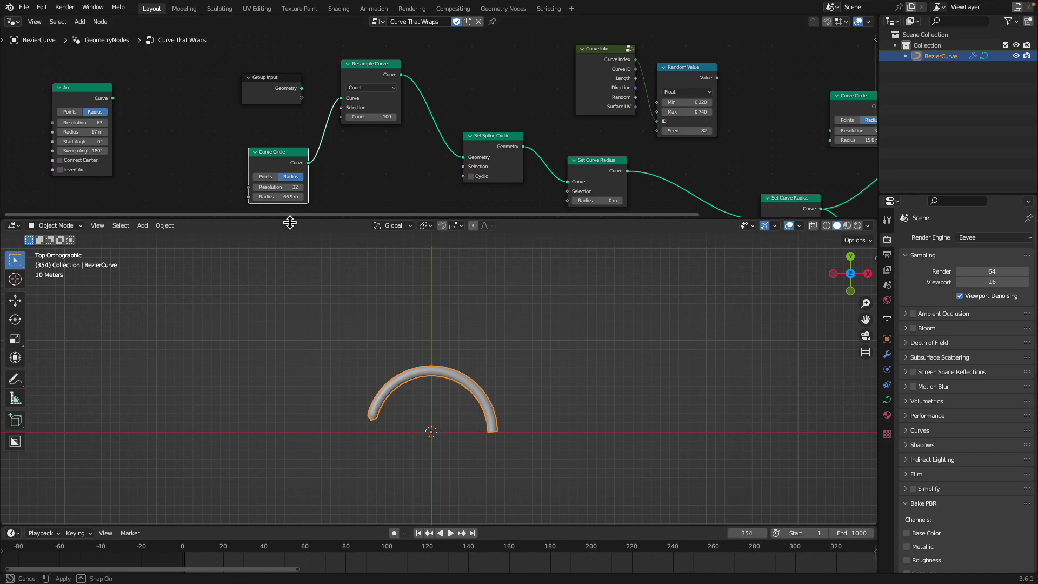
Move the Arc node beside Group Input, connect it to Resample Curve's Curve input, and delete the Curve Circle feeding it
left_click_drag(290, 222, 289, 290)
left_click_drag(98, 115, 181, 147)
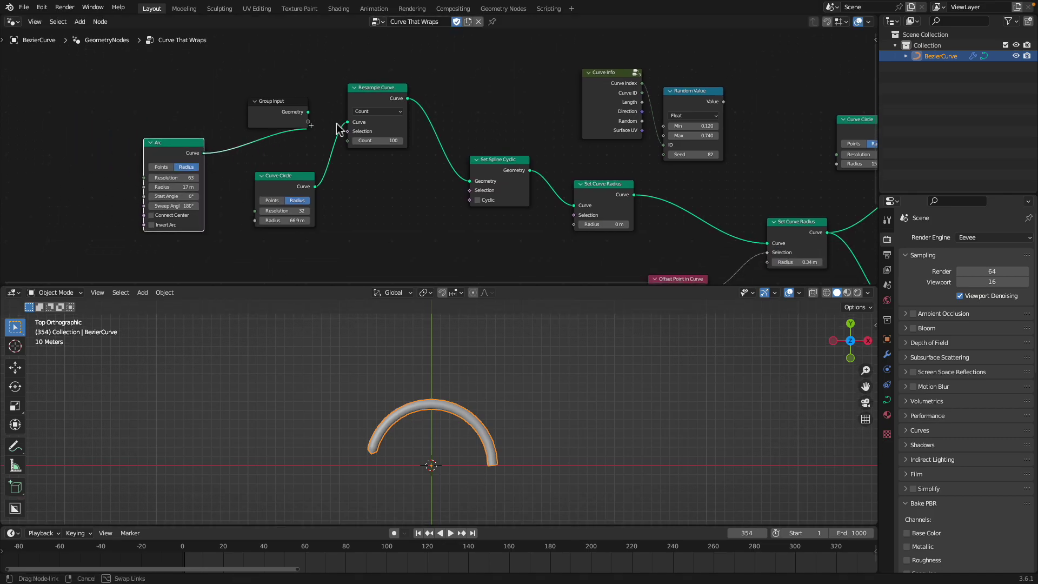
left_click_drag(346, 123, 347, 122)
left_click(296, 180)
key("x")
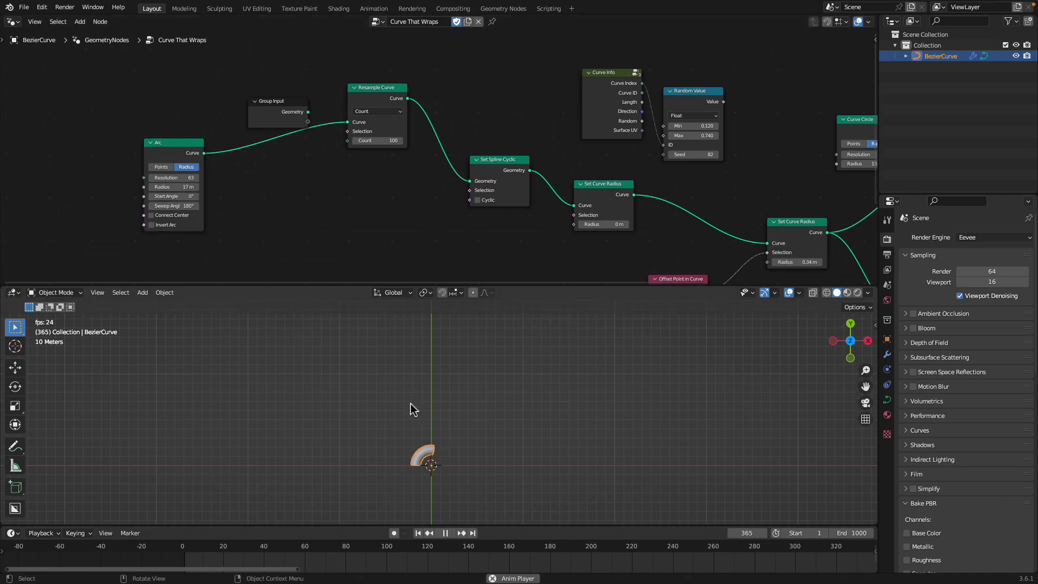
scroll(427, 443, "up", 3)
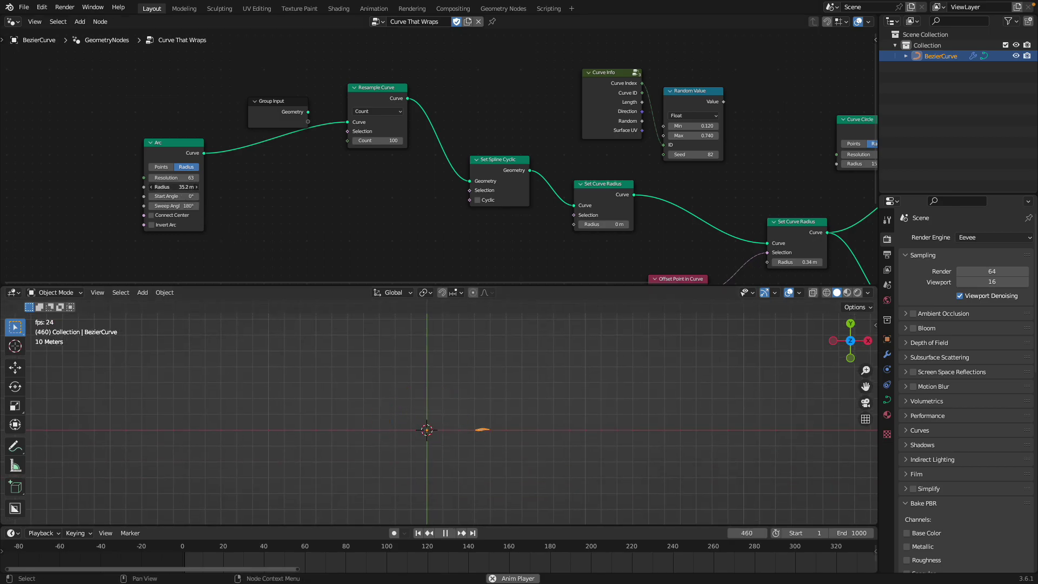
Set the radius of the Arc feeding Resample Curve to about 41 m and stop the animation
left_click_drag(178, 187, 184, 192)
key("space")
left_click_drag(161, 150, 172, 155)
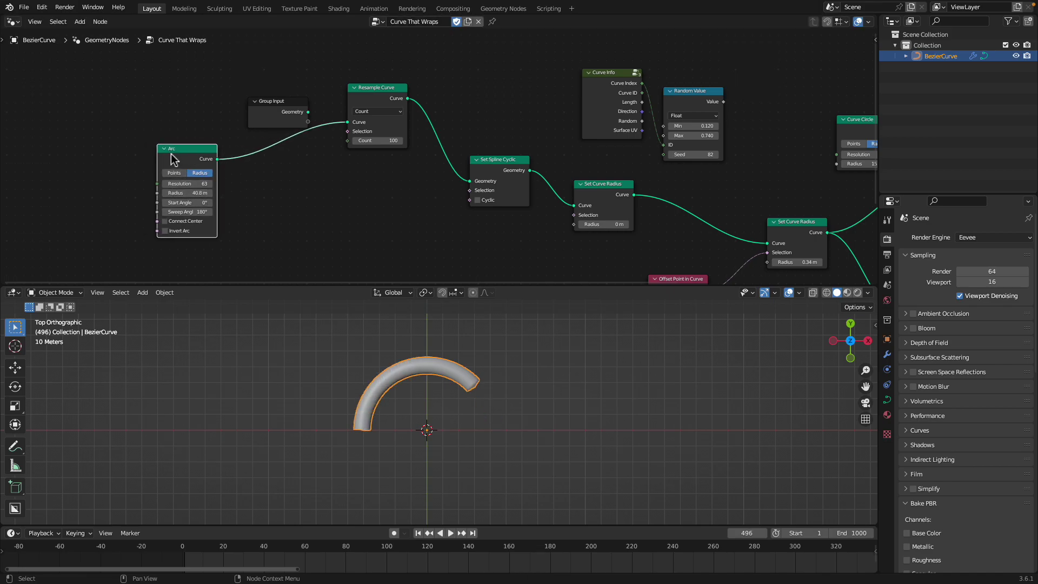
Replace the Arc with a Spiral of 17.6 m start radius and 24.6 m end radius, and preview its animation
key("x")
key("shift+a")
type("spira")
key("Return")
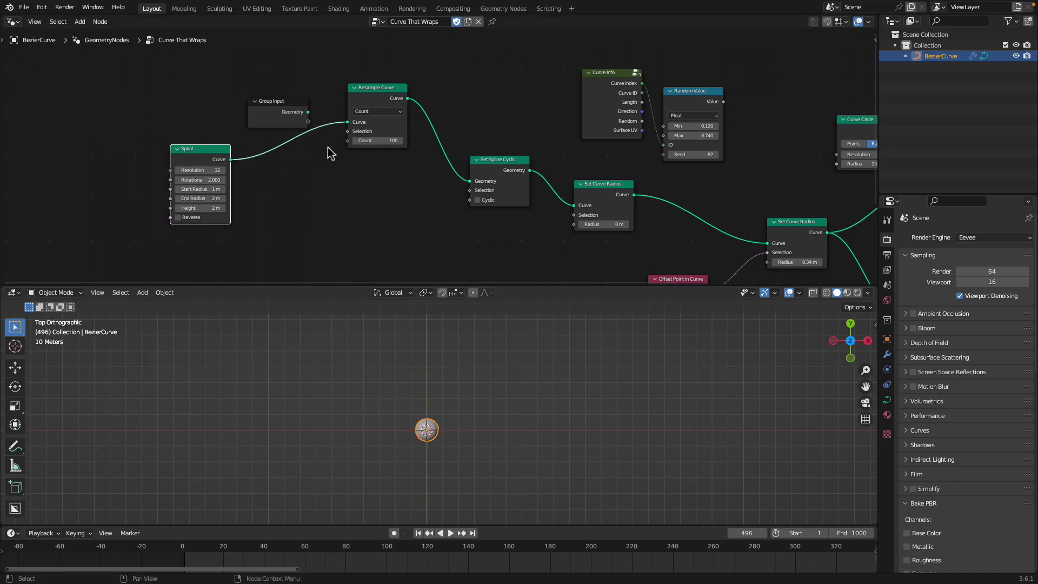
mouse_move(201, 188)
left_mouse_down()
mouse_move(186, 198)
mouse_move(236, 199)
mouse_move(201, 189)
left_mouse_up()
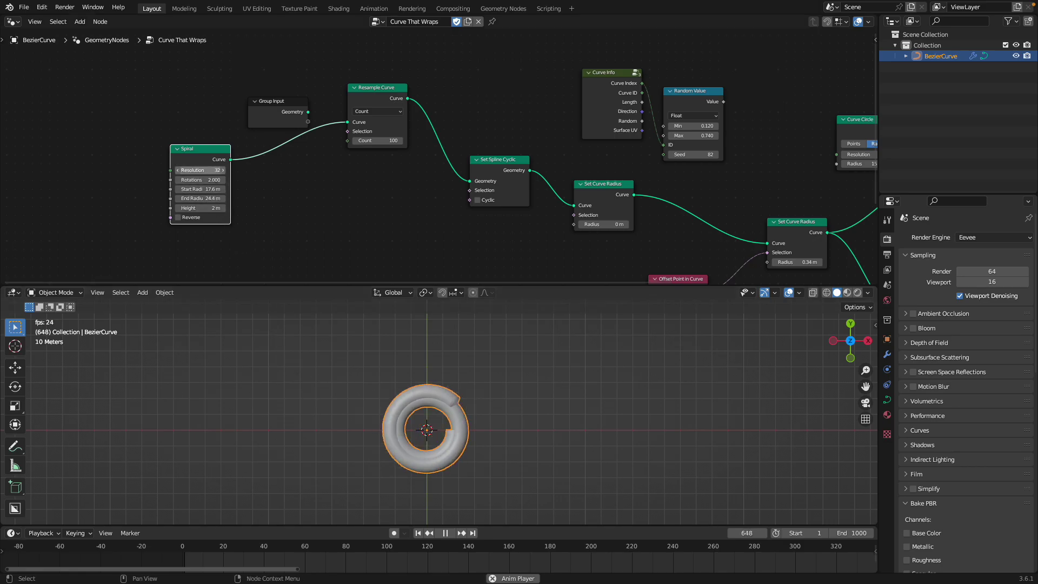
middle_click_drag(313, 350, 407, 425)
key("space")
Delete the Spiral node, reconnect Group Input's Geometry to Resample Curve, and play the animation on the drawn curves
key("Tab")
key("Tab")
left_click_drag(211, 157, 215, 160)
key("x")
left_click_drag(297, 126, 340, 118)
scroll(280, 95, "up", 1)
key("space")
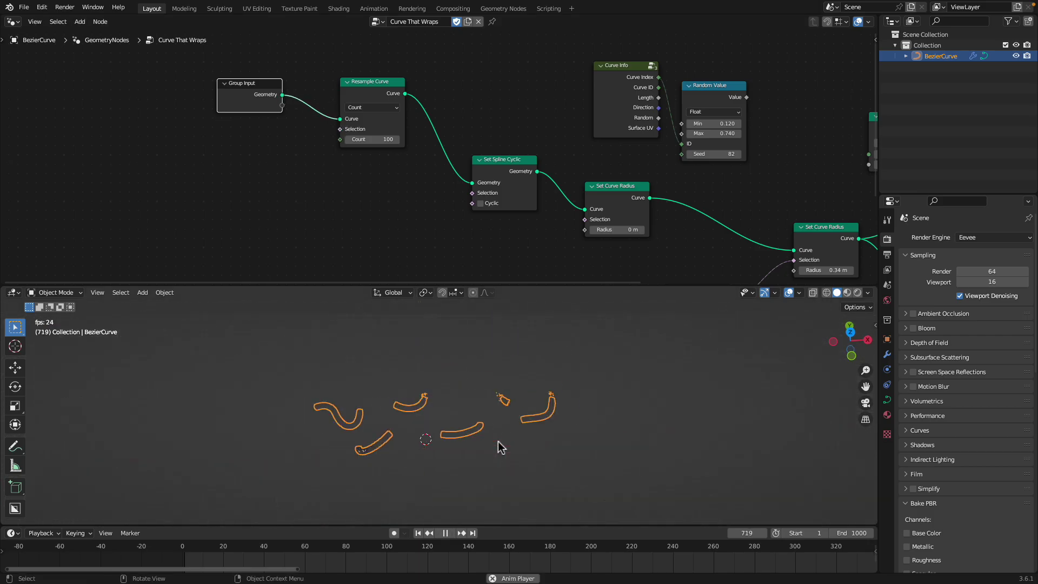
scroll(541, 411, "up", 2)
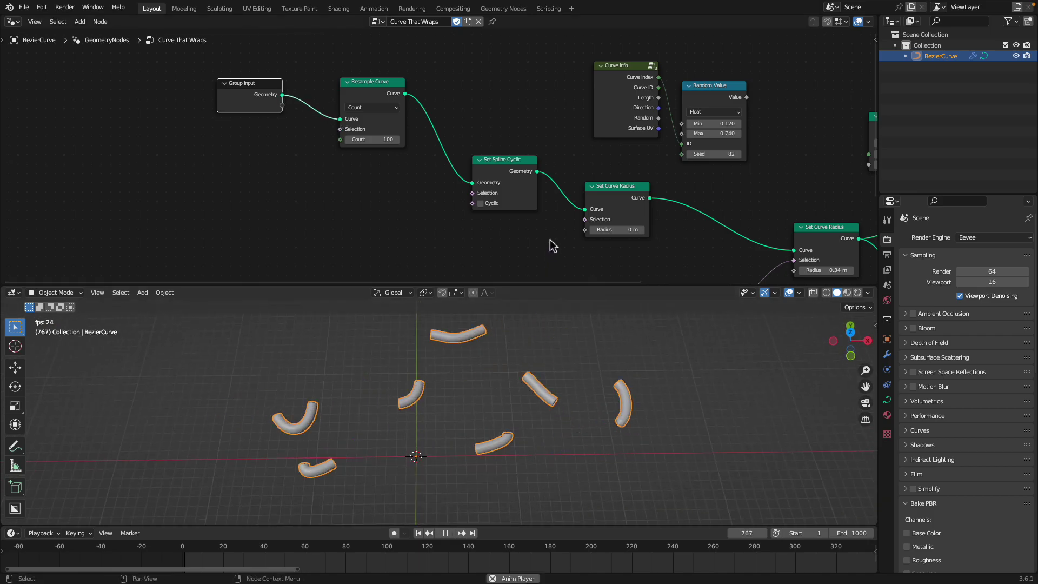
Stop the animation and enlarge the node editor to show the node chain from Scene Time to Offset Point in Curve
middle_click_drag(552, 246, 492, 209)
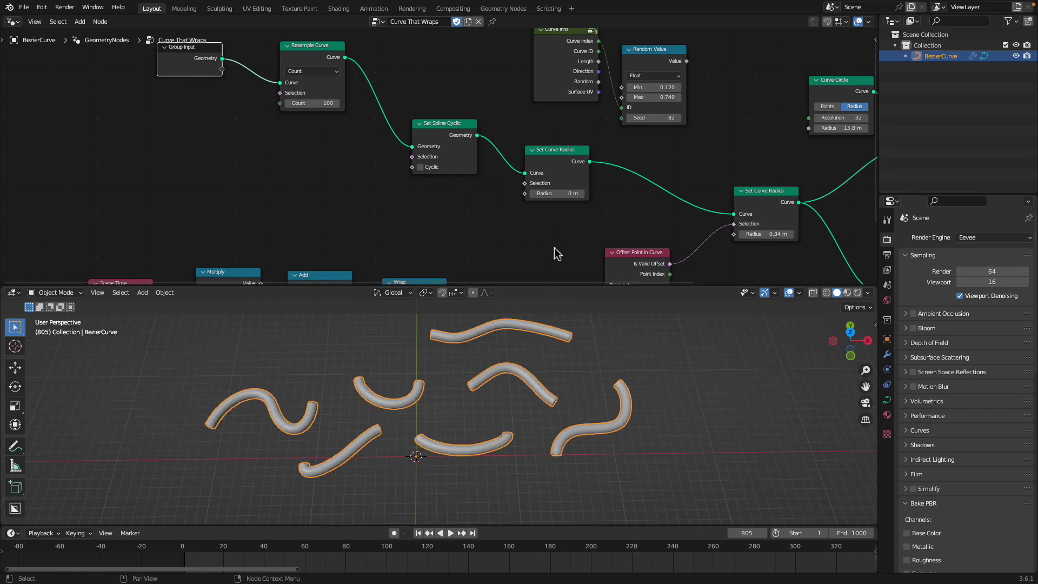
left_click_drag(576, 286, 573, 376)
middle_click_drag(572, 284, 492, 182)
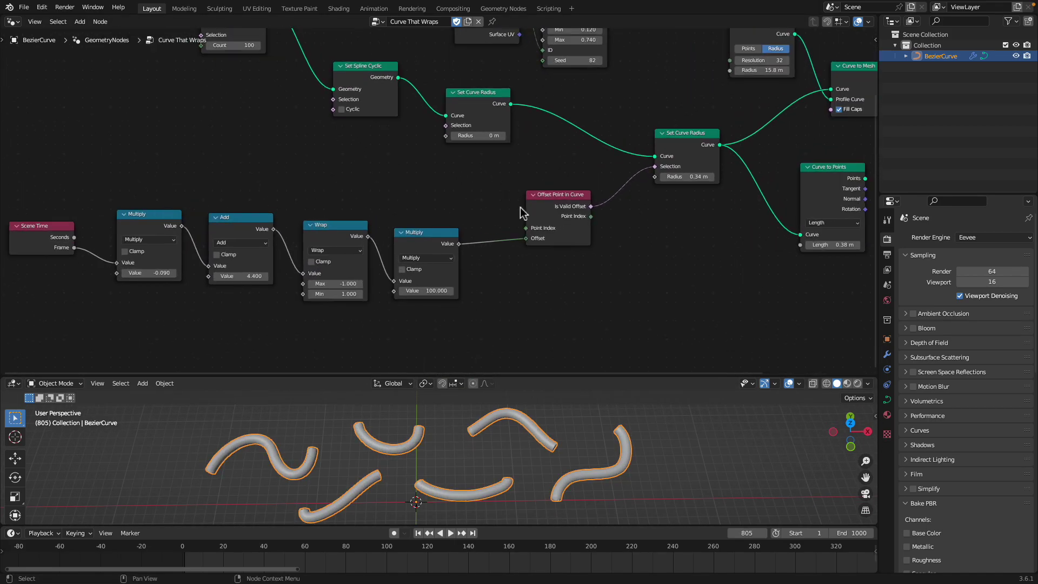
scroll(541, 200, "up", 3)
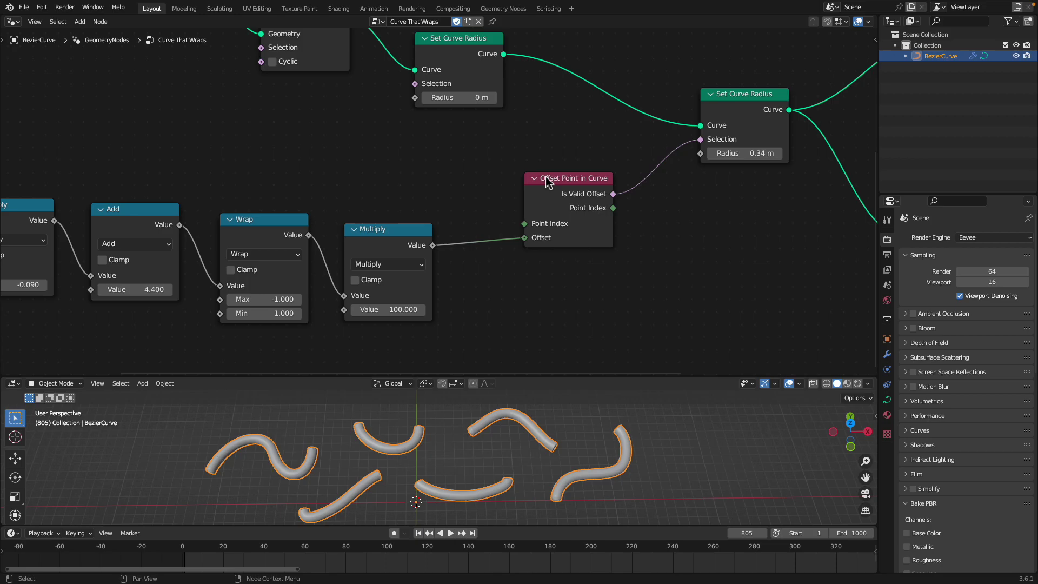
Move the Offset Point in Curve node and both Set Curve Radius nodes closer together
mouse_move(582, 185)
left_mouse_down()
mouse_move(595, 193)
mouse_move(582, 195)
left_mouse_up()
scroll(515, 208, "down", 4)
middle_click_drag(498, 227, 429, 224)
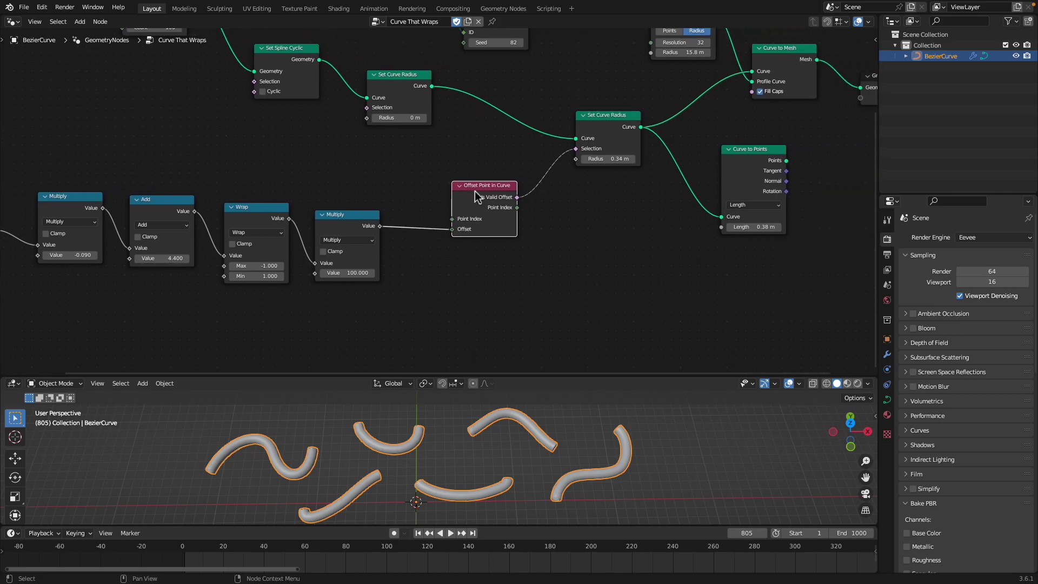
left_click_drag(476, 190, 462, 198)
left_click_drag(623, 116, 550, 108)
left_click_drag(405, 79, 467, 99)
middle_click_drag(465, 99, 458, 134)
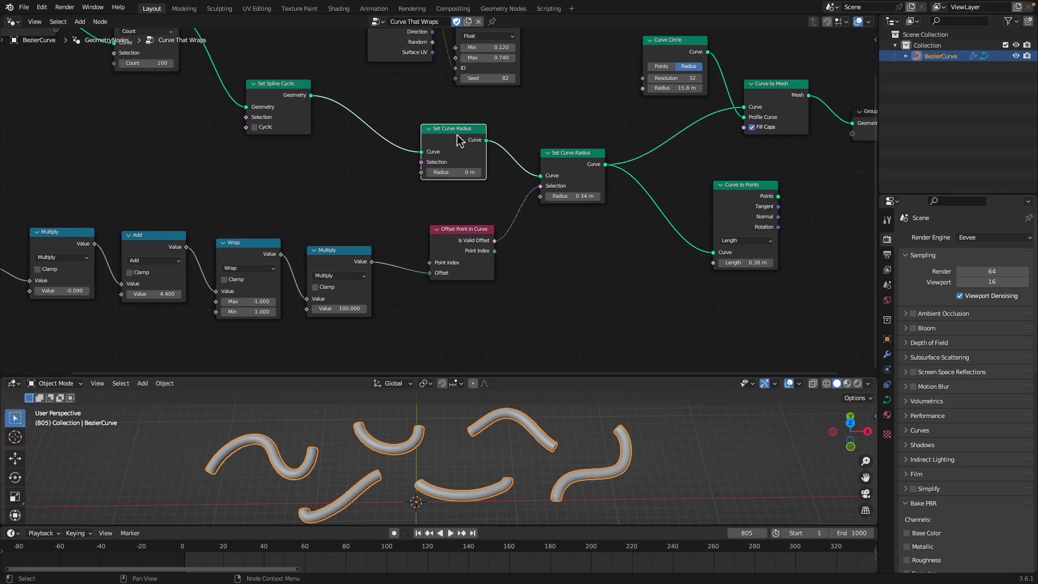
middle_click_drag(421, 269, 442, 263)
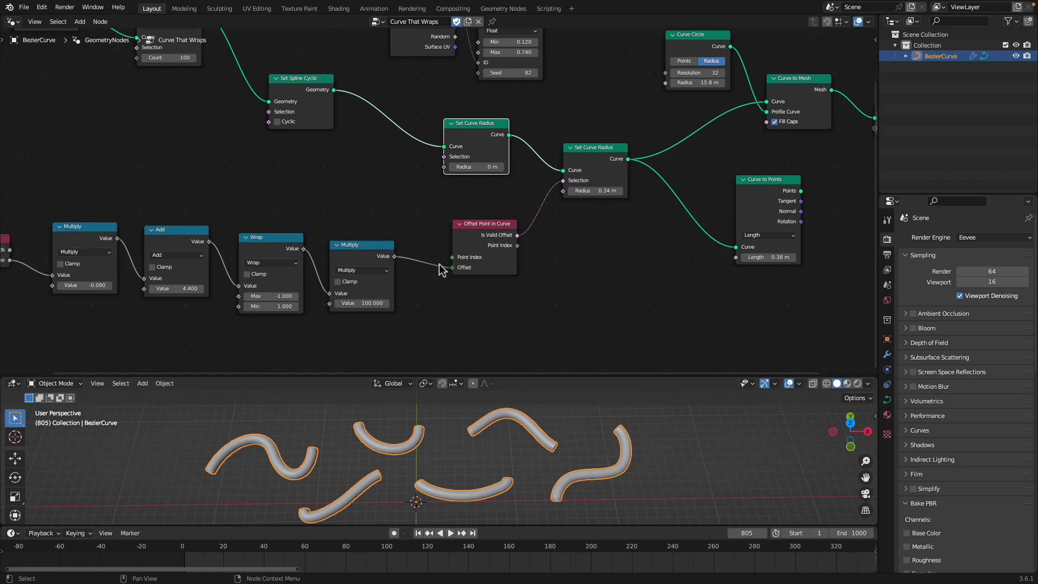
Move the Scene Time node up beside the first Multiply, and enlarge the 3D viewport to play the animation
scroll(441, 261, "up", 2)
middle_click_drag(340, 280, 393, 278)
scroll(387, 272, "down", 1)
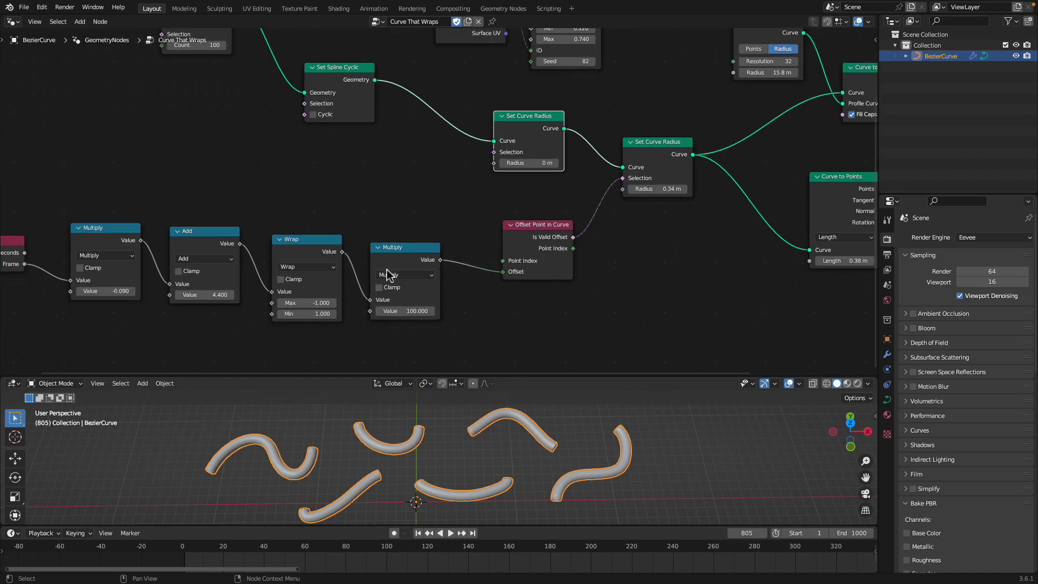
middle_click_drag(396, 236, 484, 230)
left_click_drag(91, 233, 95, 203)
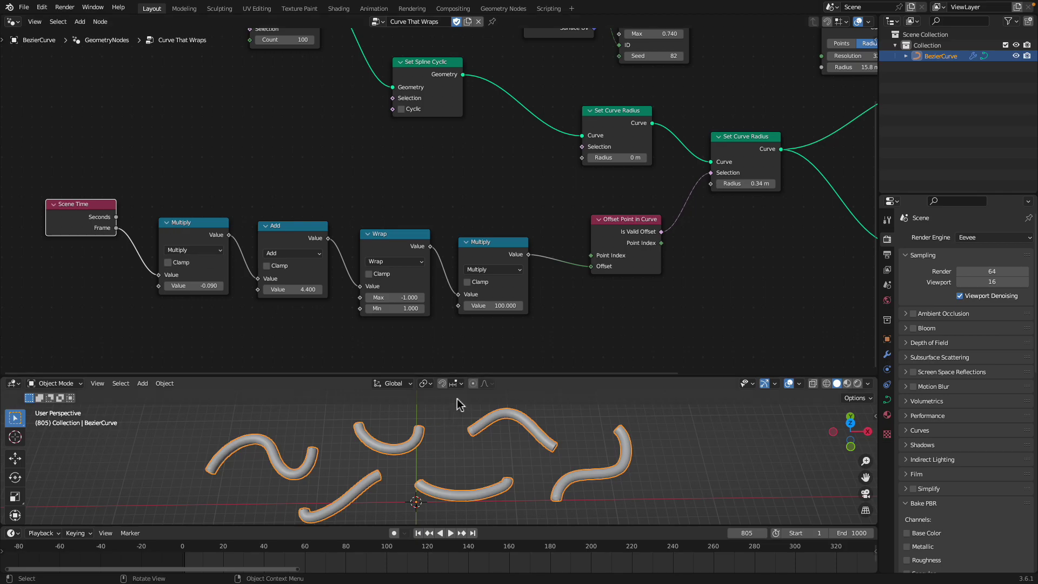
left_click_drag(509, 375, 508, 325)
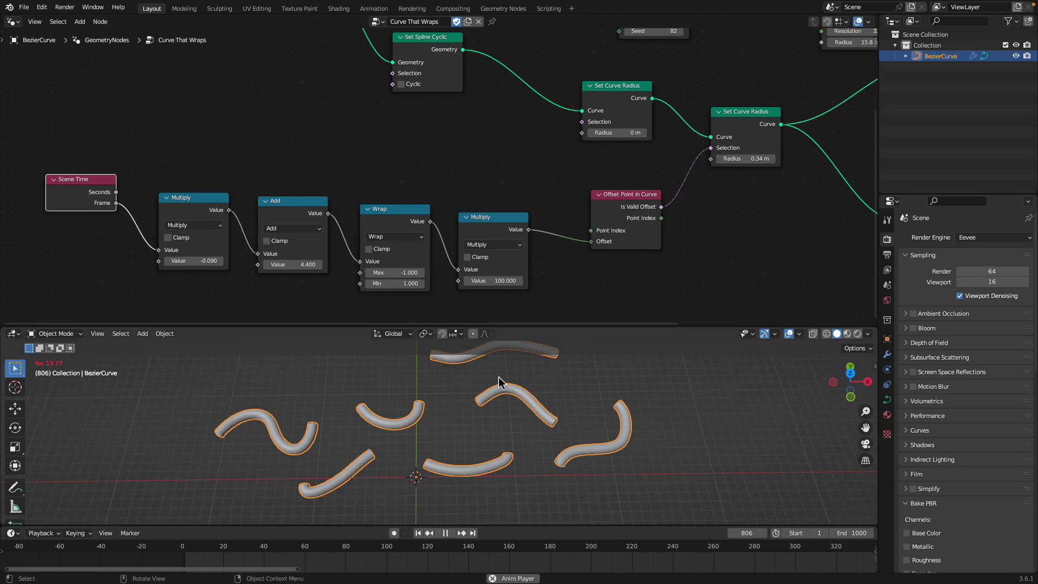
Tidy the positions of the two Multiply nodes and the Wrap node in the Scene Time chain, and save the file
left_click_drag(201, 201, 199, 184)
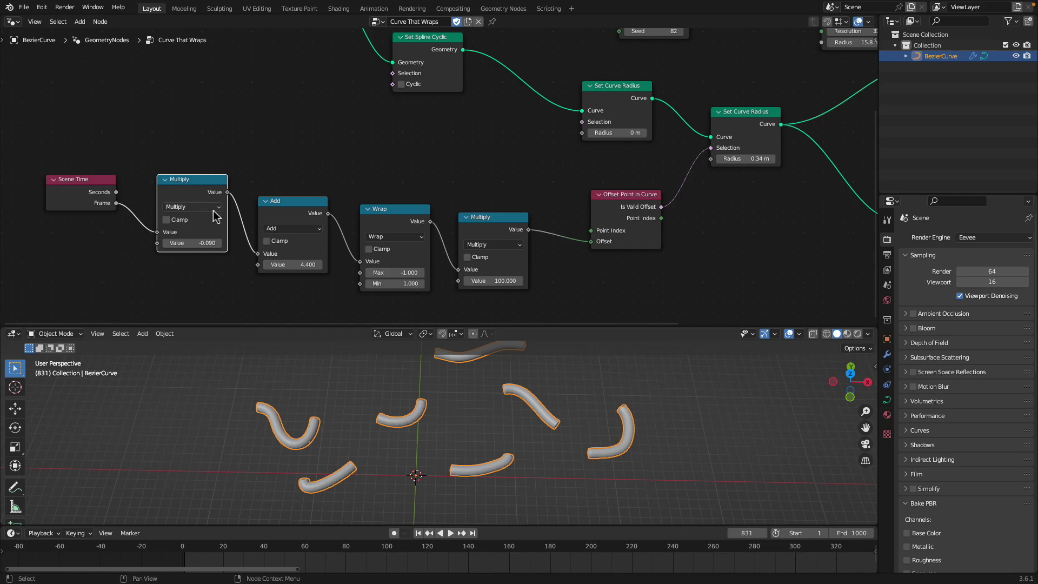
left_click(396, 203)
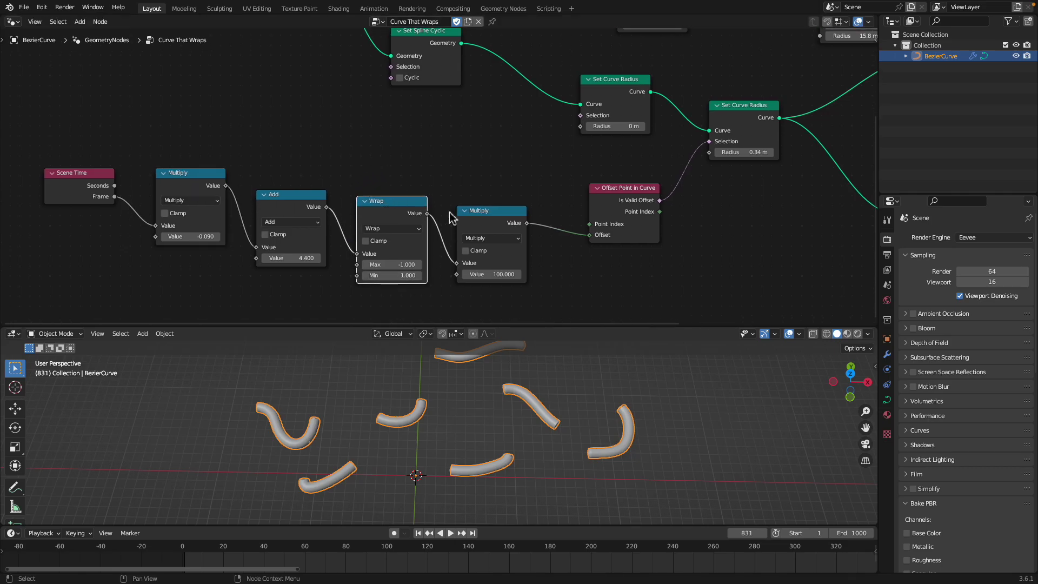
middle_click_drag(399, 207, 394, 192)
left_click_drag(394, 192, 391, 189)
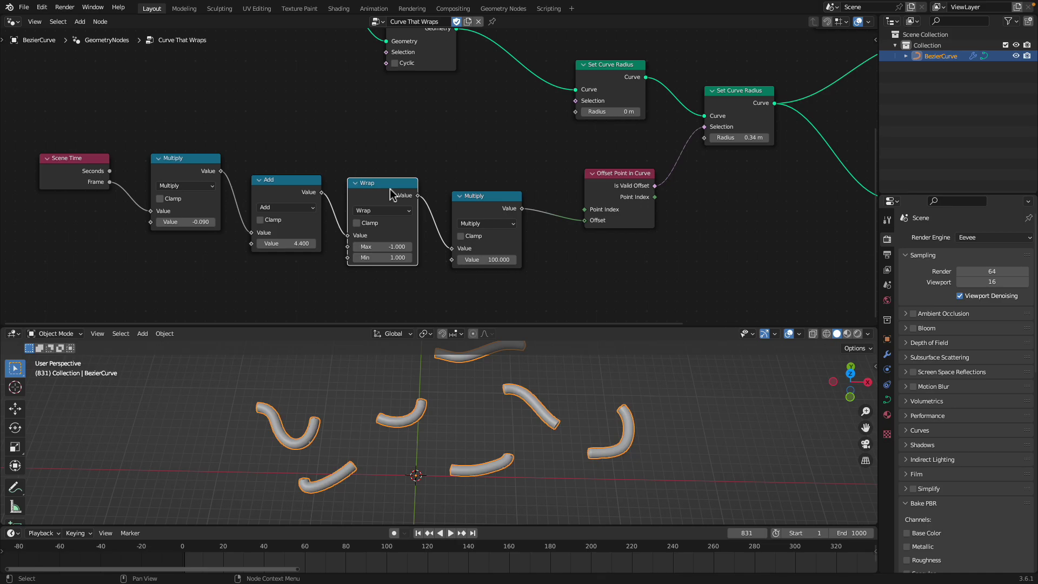
left_click_drag(387, 196, 387, 199)
middle_click_drag(427, 150, 397, 147)
key("ctrl+s")
left_click_drag(455, 219, 463, 215)
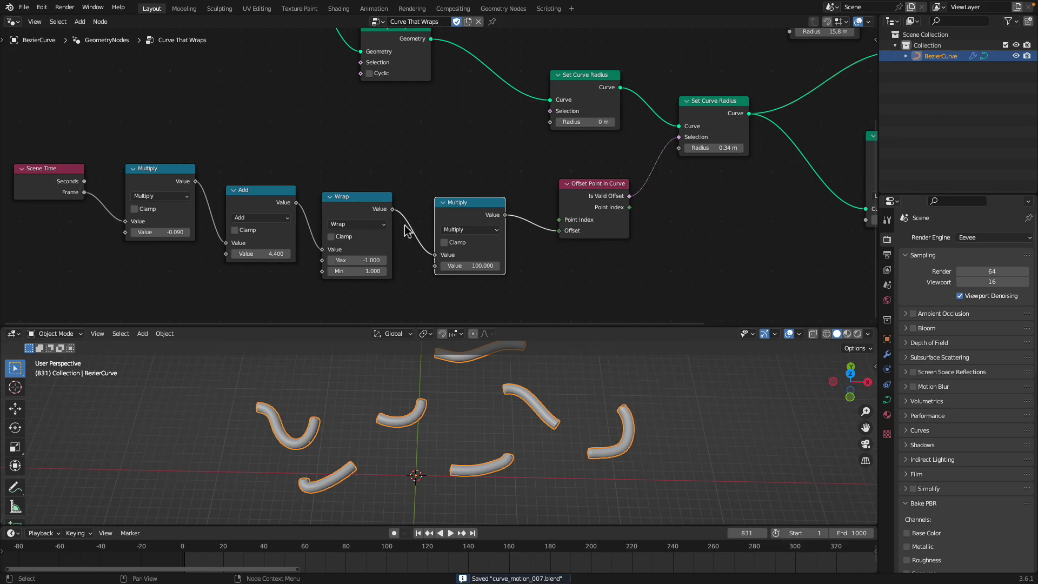
Play the animation with a taller 3D viewport and fit the whole node tree in the node editor
middle_click_drag(472, 170, 481, 243)
middle_click_drag(410, 132, 431, 192)
mouse_move(300, 128)
middle_mouse_down()
mouse_move(328, 146)
mouse_move(303, 138)
middle_mouse_up()
scroll(328, 146, "up", 2)
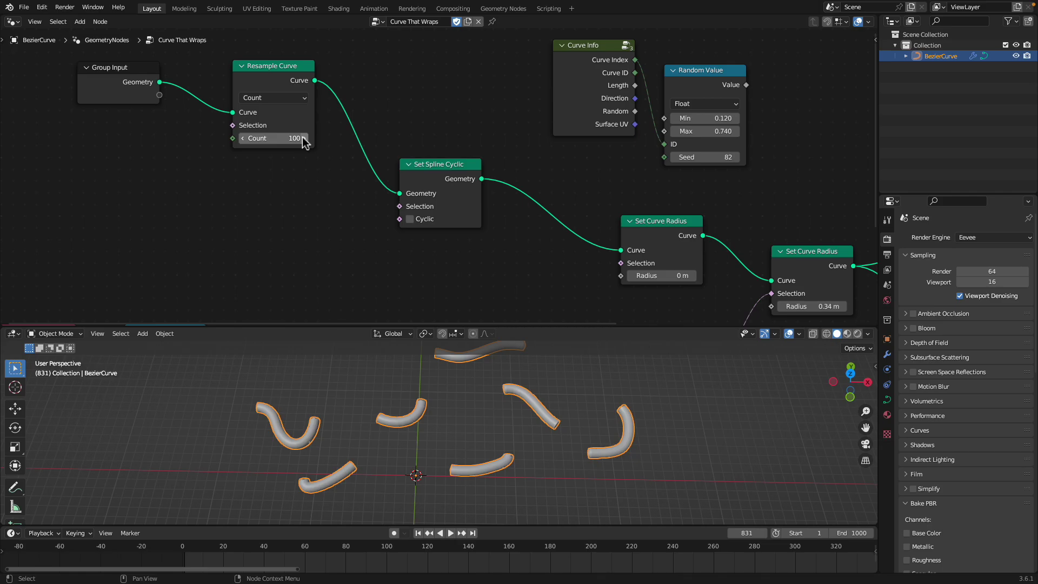
scroll(335, 152, "down", 2)
key("space")
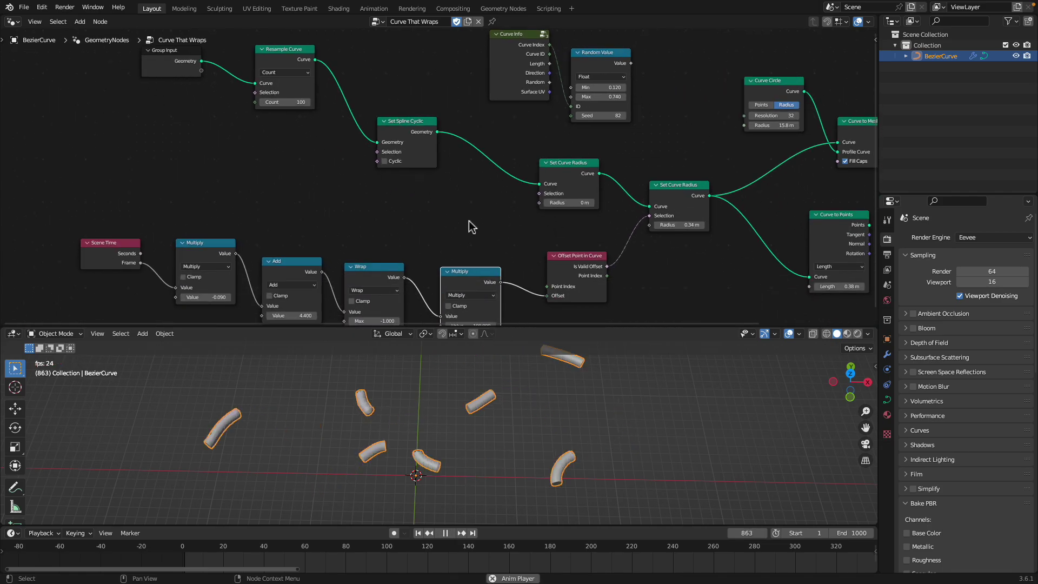
left_click_drag(540, 328, 540, 266)
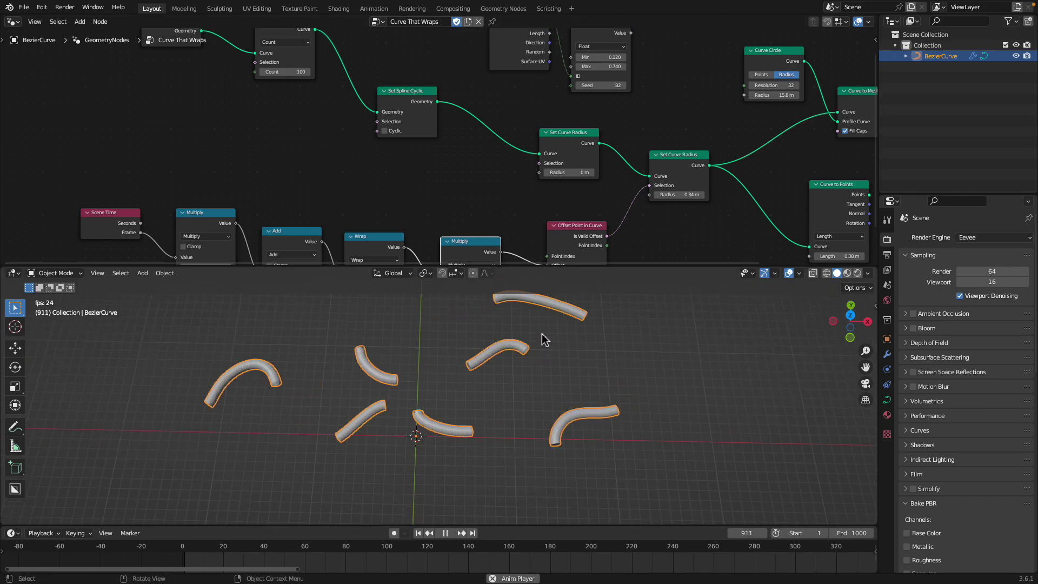
key("Home")
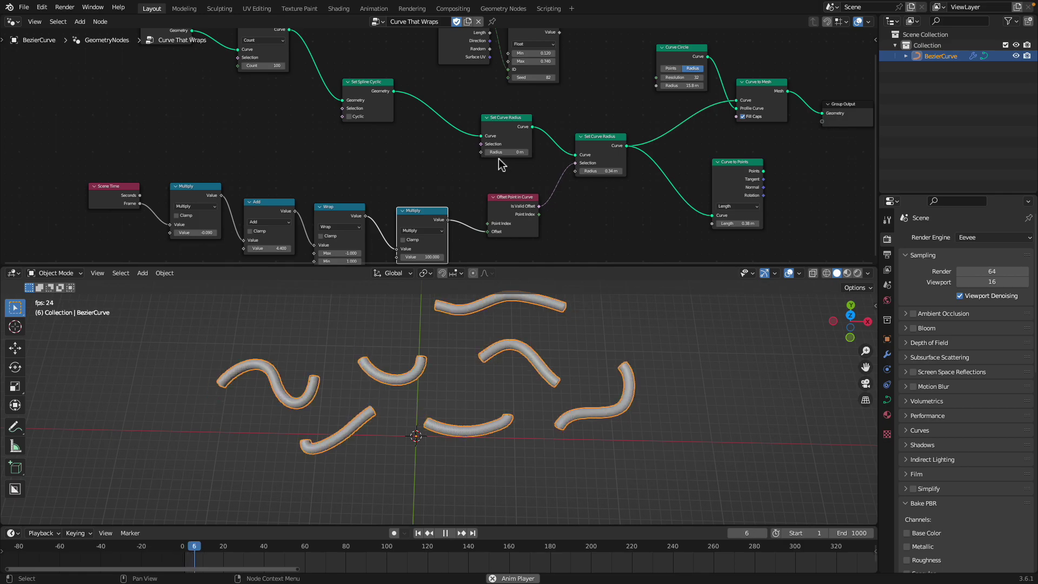
Set the first Set Curve Radius node's radius to 0.12 m and preview the animation from the top view
scroll(470, 179, "up", 2)
key("space")
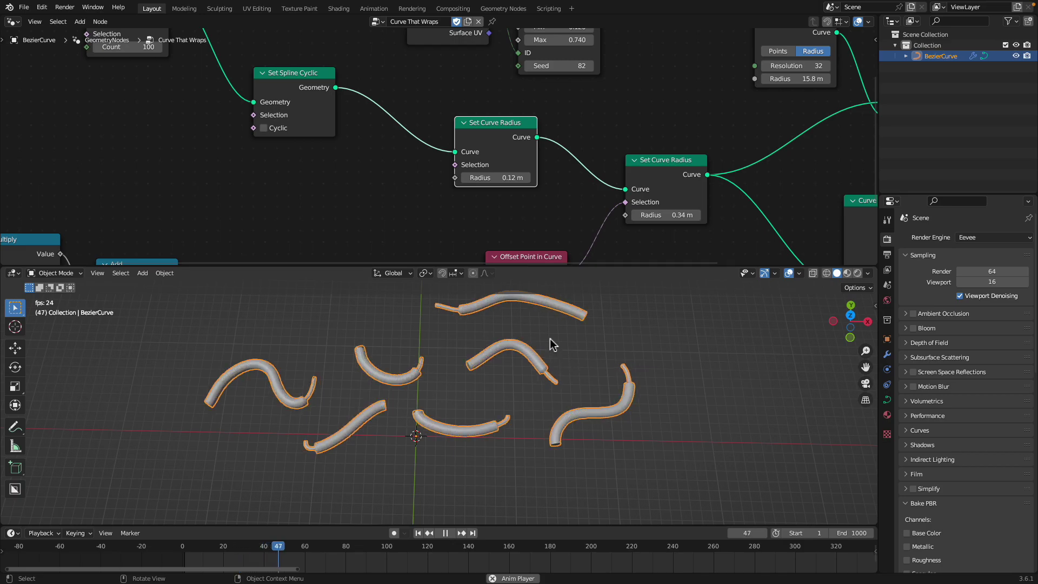
middle_click_drag(528, 232, 506, 208)
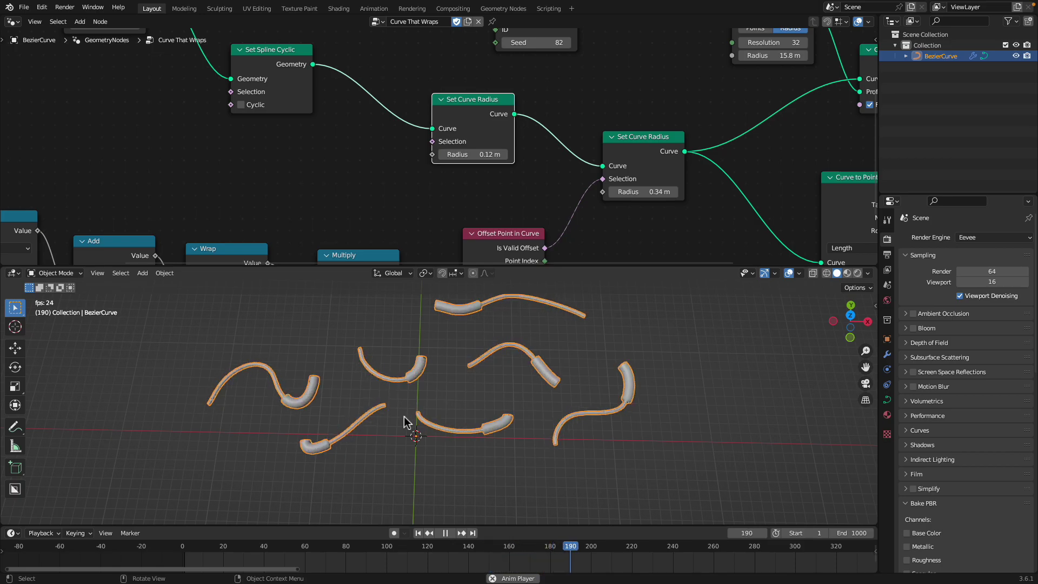
middle_click_drag(559, 379, 558, 384)
left_click(851, 317)
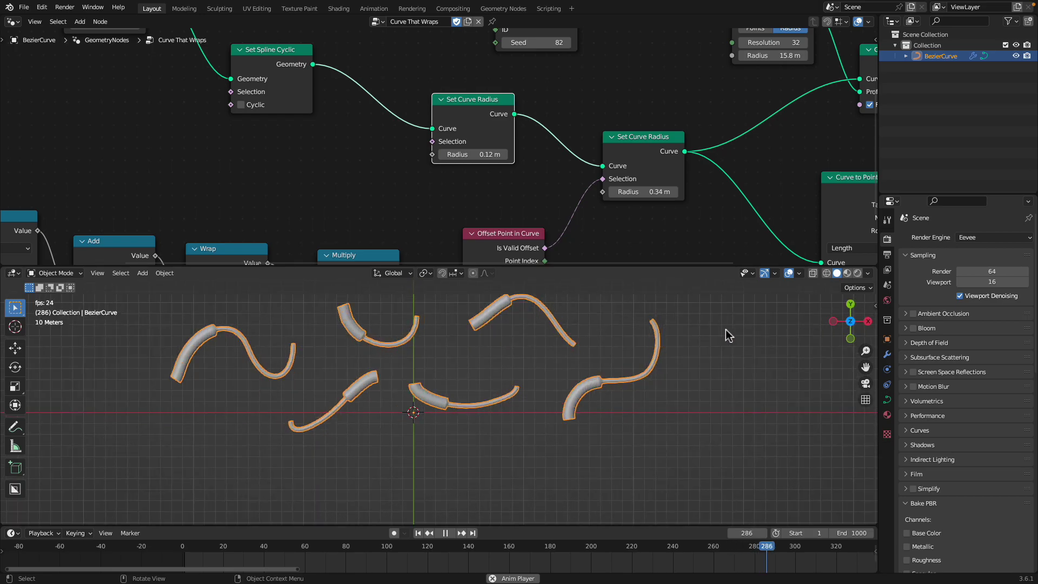
middle_click_drag(634, 329, 639, 354, "shift")
scroll(636, 370, "up", 2)
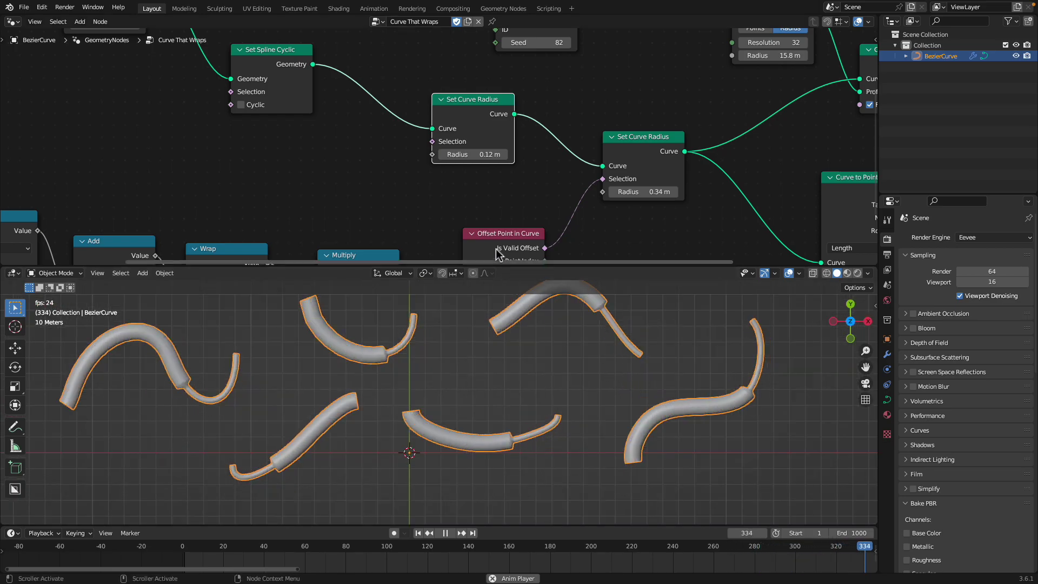
Set the first Set Curve Radius node's radius to 0 m
left_click_drag(473, 155, 442, 156)
left_click(475, 155)
type("0")
key("Return")
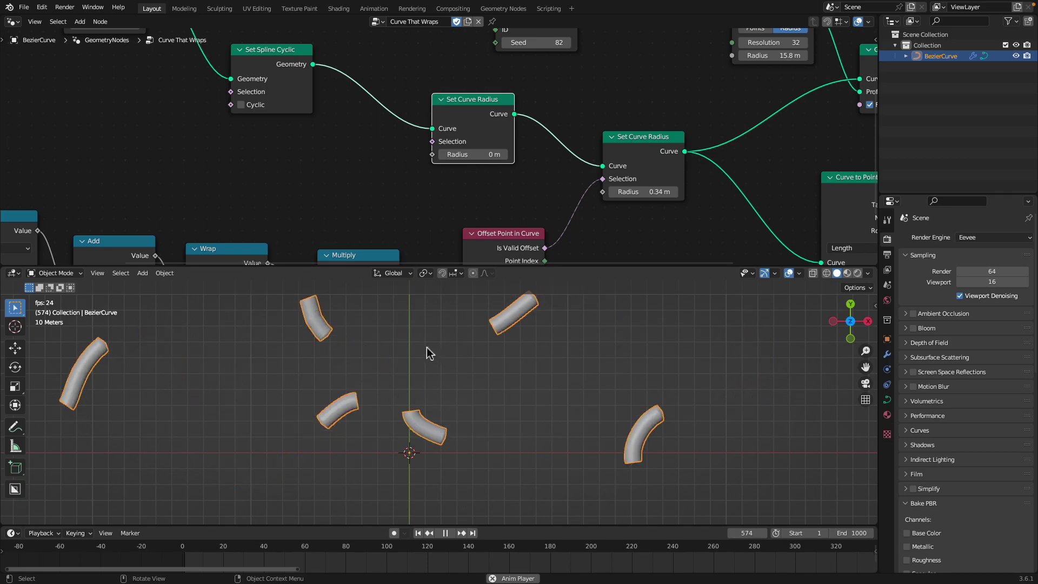
Return the 3D viewport to an angled perspective of the playing animation and save the file
scroll(413, 211, "down", 2)
middle_click_drag(413, 211, 442, 166)
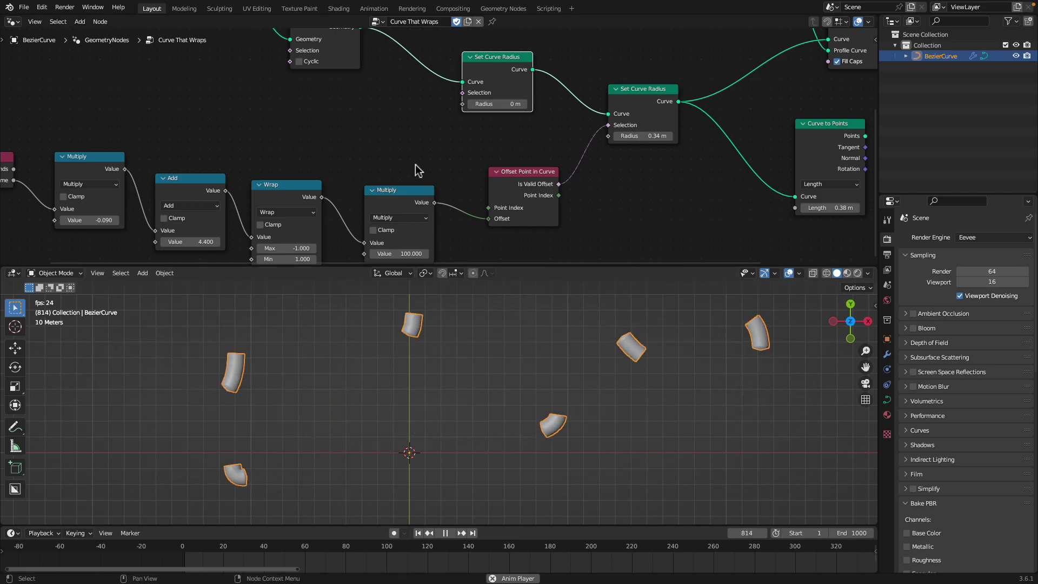
scroll(467, 189, "down", 1)
middle_click_drag(462, 287, 464, 318)
key("ctrl+s")
scroll(424, 200, "up", 3)
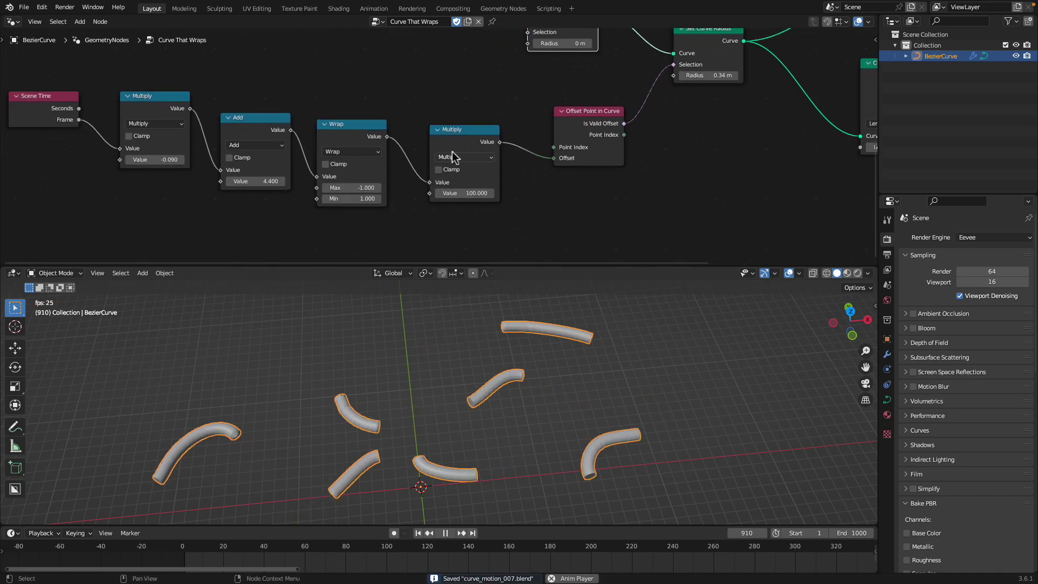
Shift the Multiply node after Scene Time slightly and set its value to 0.040 with the animation playing
key("space")
scroll(226, 97, "up", 1)
middle_click_drag(249, 102, 302, 112)
left_click_drag(234, 106, 222, 107)
middle_click_drag(217, 114, 234, 119)
key("space")
mouse_move(224, 174)
left_mouse_down("shift")
mouse_move(244, 174)
mouse_move(228, 173)
left_mouse_up("shift")
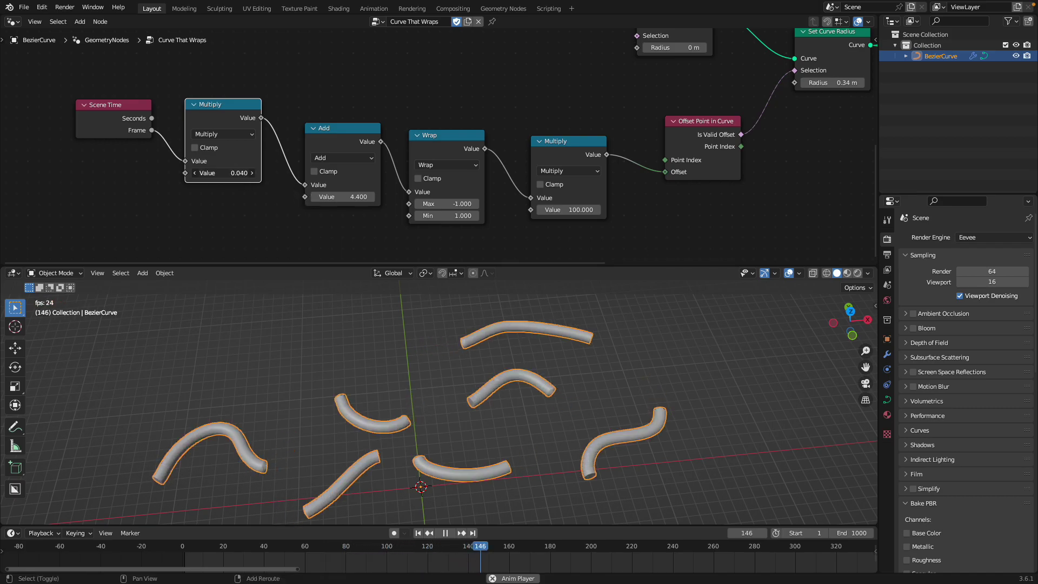
Set the Add node's value to 9.400 and move the node closer to the first Multiply
mouse_move(343, 201)
left_mouse_down()
mouse_move(367, 201)
mouse_move(350, 197)
left_mouse_up()
left_click_drag(350, 142, 339, 138)
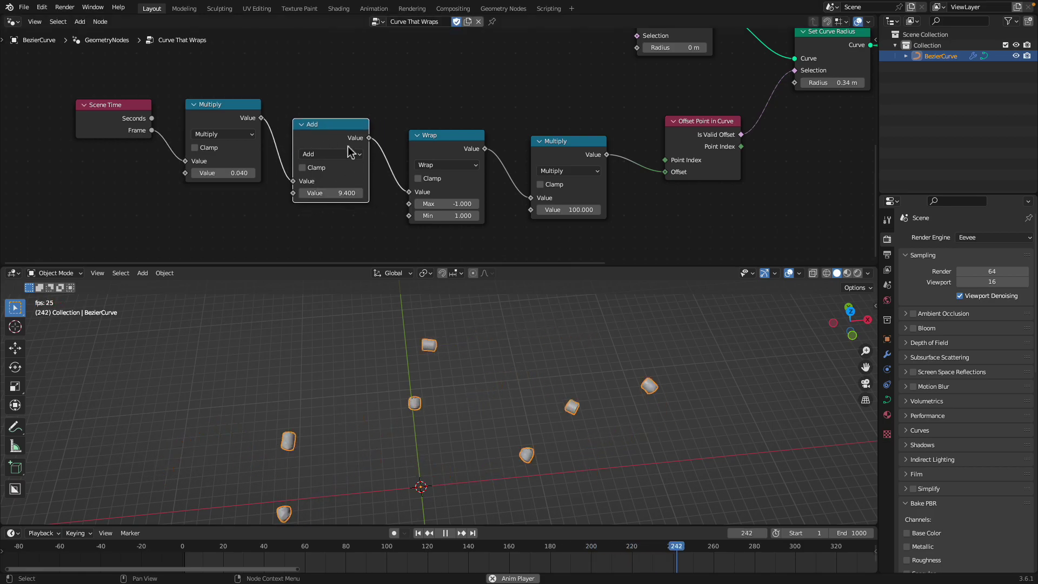
middle_click_drag(374, 145, 322, 135)
Move the Wrap node and the final Multiply node up in the chain, and save the file
left_click_drag(403, 148, 410, 115)
left_click_drag(523, 124, 519, 106)
middle_click_drag(518, 106, 517, 144, "ctrl")
middle_click_drag(453, 98, 385, 171)
key("ctrl+s")
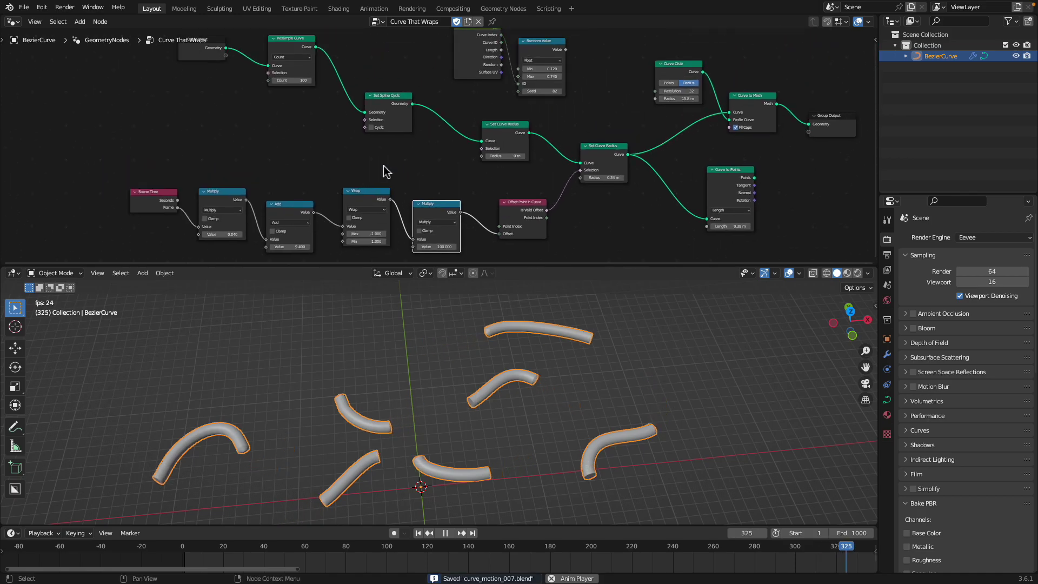
Set the Resample Curve count and the final Multiply node's value to 50 with the animation playing
left_click(294, 81)
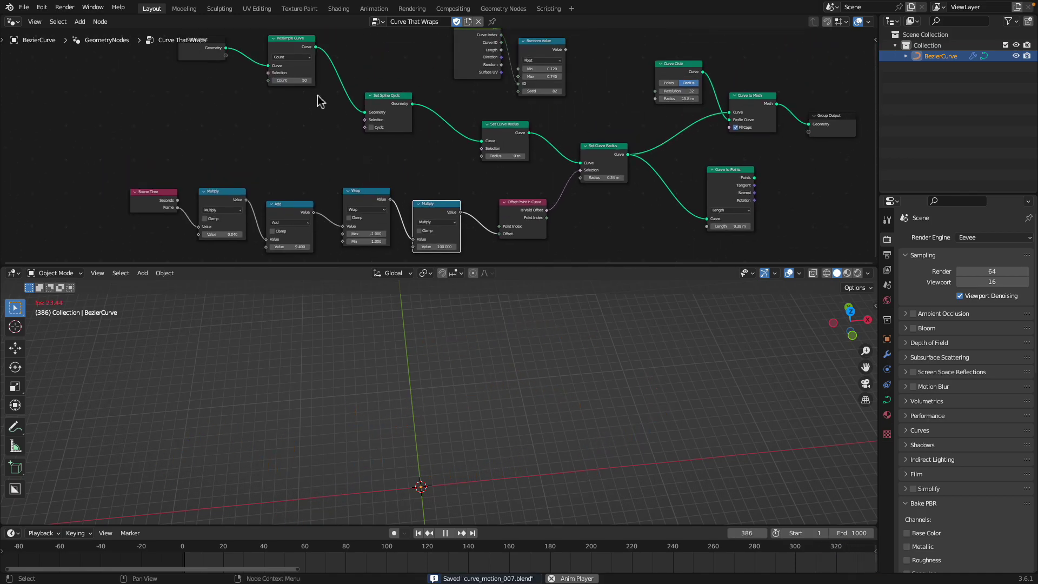
middle_click_drag(399, 194, 388, 157)
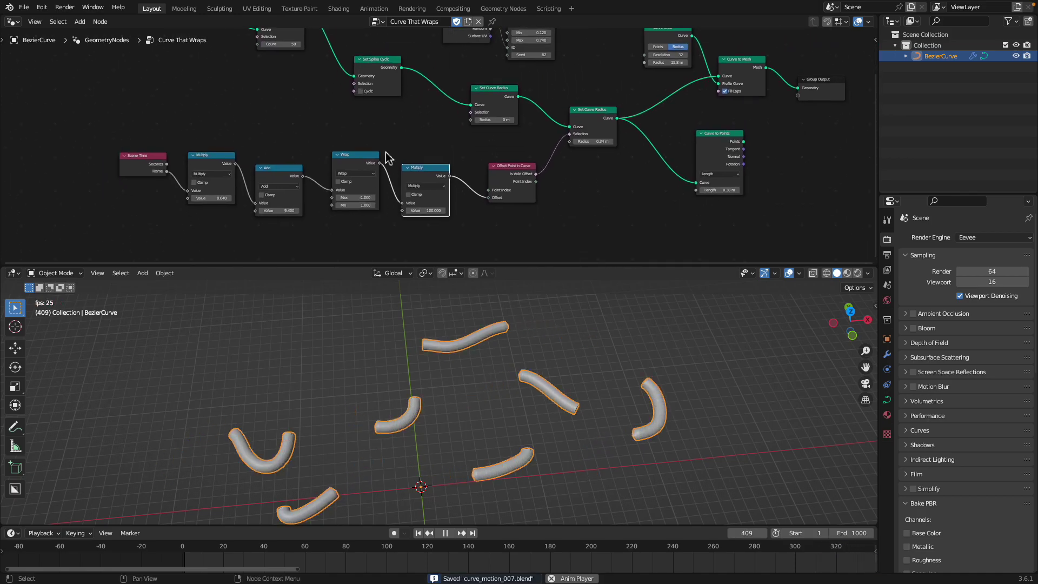
left_click(433, 211)
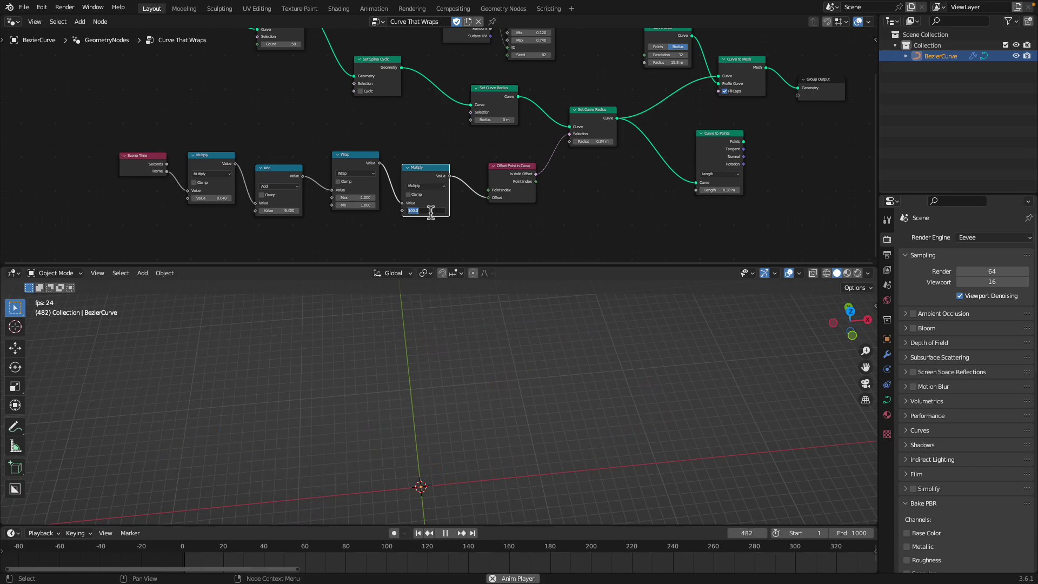
key("Return")
scroll(425, 214, "up", 2)
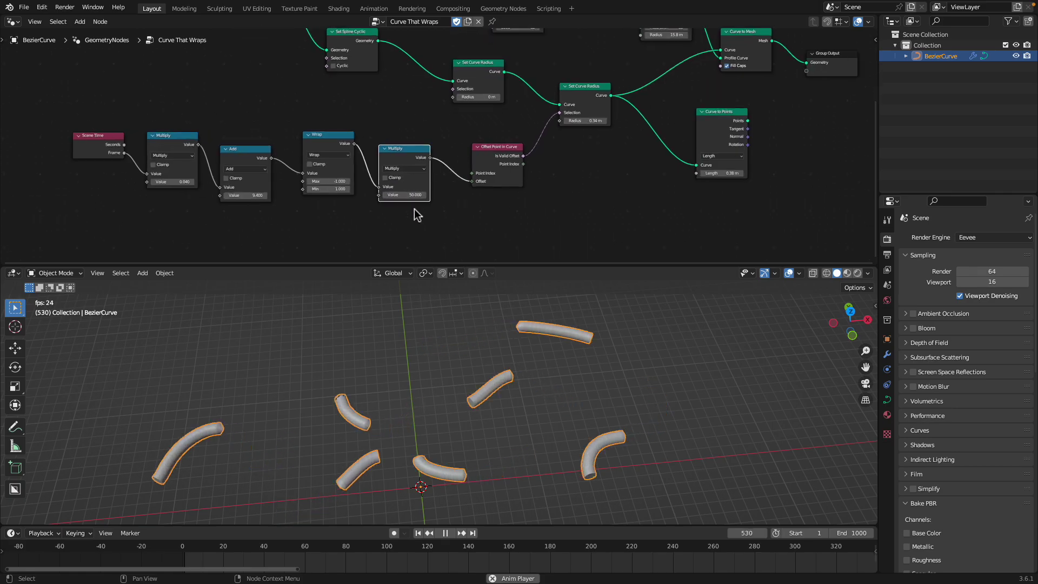
Set the final Multiply node's value and the Resample Curve count to 100, and save the file
left_click(414, 203)
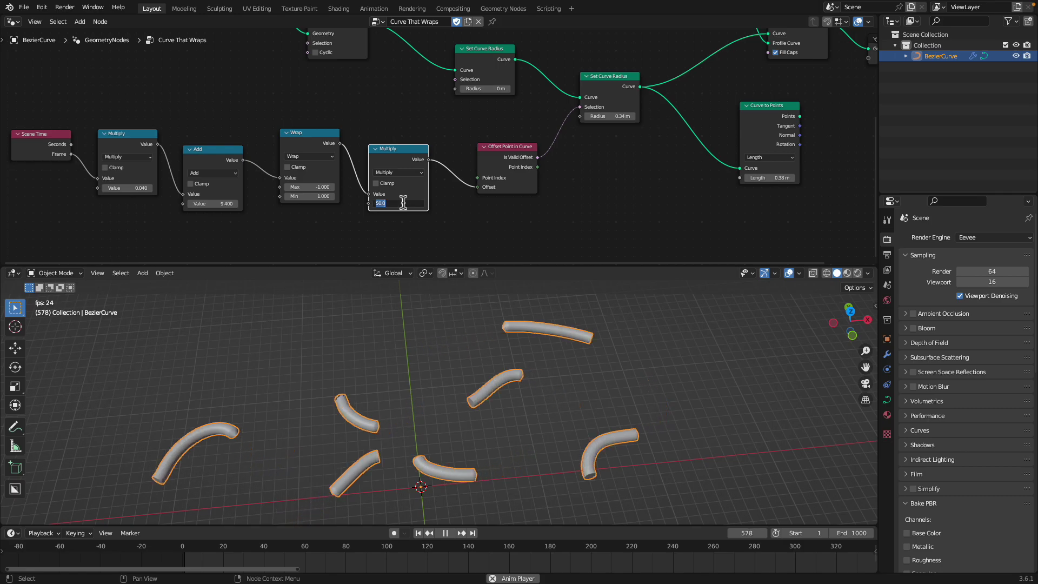
type("100")
key("Return")
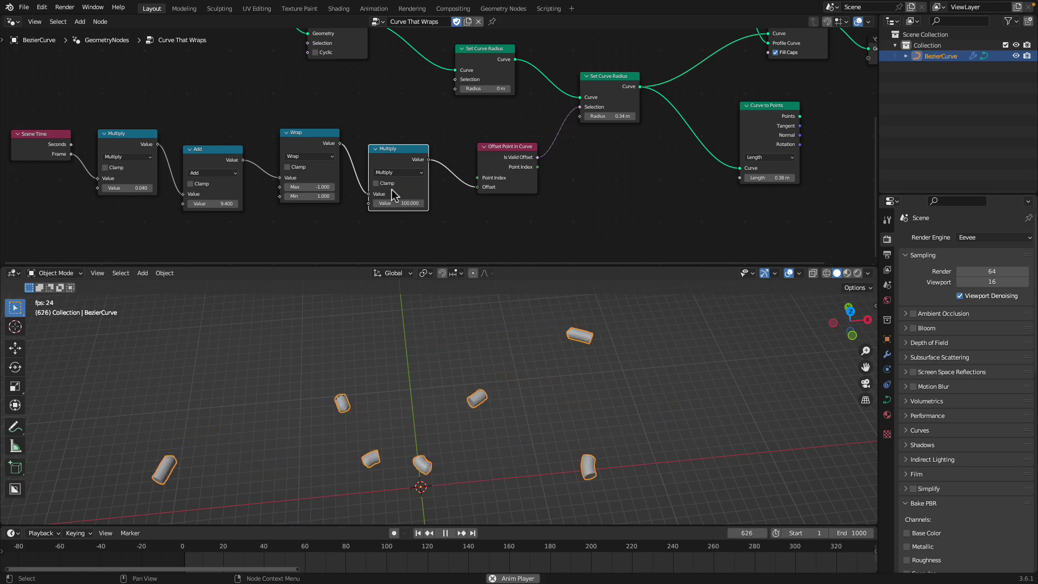
middle_click_drag(247, 86, 334, 166)
left_click(312, 76)
type("10")
key("Return")
key("ctrl+s")
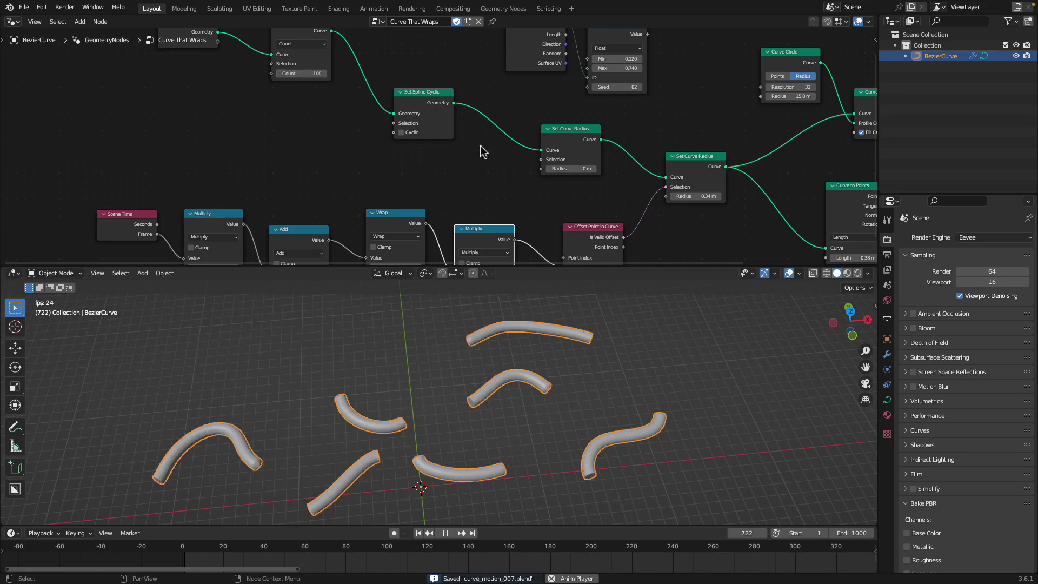
Increase the radius on the second Set Curve Radius node to 0.59 m
scroll(354, 151, "right", 5)
scroll(354, 151, "down", 1)
left_click_drag(419, 173, 457, 174)
middle_click_drag(439, 168, 380, 160)
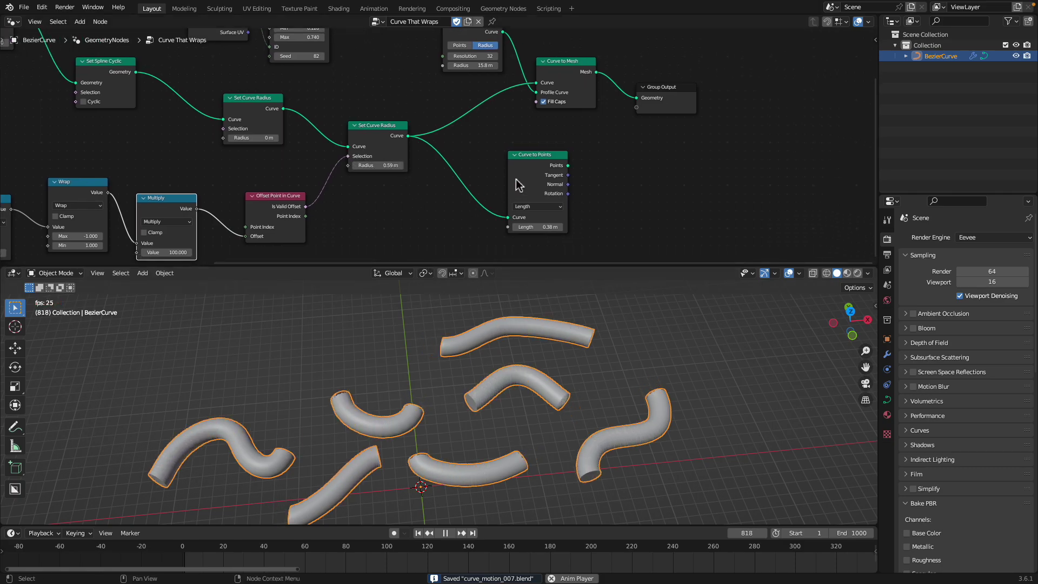
left_click_drag(523, 185, 520, 183)
Set the Curve Circle's radius to 14.2 m and arrange it, Curve to Mesh and Curve to Points closer together
middle_click_drag(491, 69, 464, 124)
left_click_drag(451, 80, 417, 78)
scroll(435, 106, "up", 2)
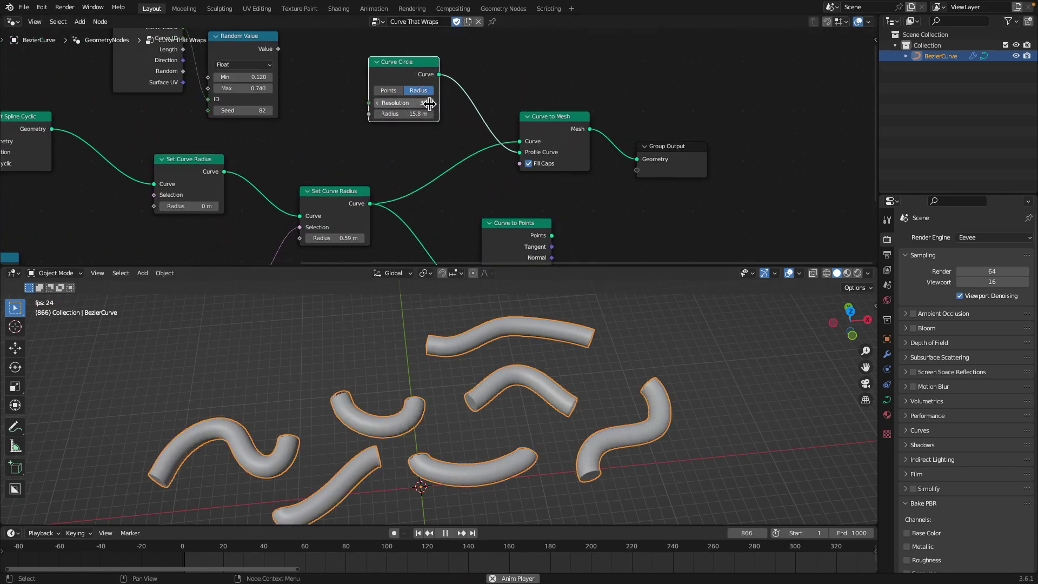
left_click_drag(415, 114, 403, 112, "shift")
left_click_drag(521, 130, 481, 133)
left_click_drag(498, 223, 494, 178)
Replace the Curve Circle node with a Star node whose curve feeds the profile input of Curve to Mesh
middle_click_drag(376, 78, 400, 104)
scroll(399, 102, "up", 1)
left_click(394, 88)
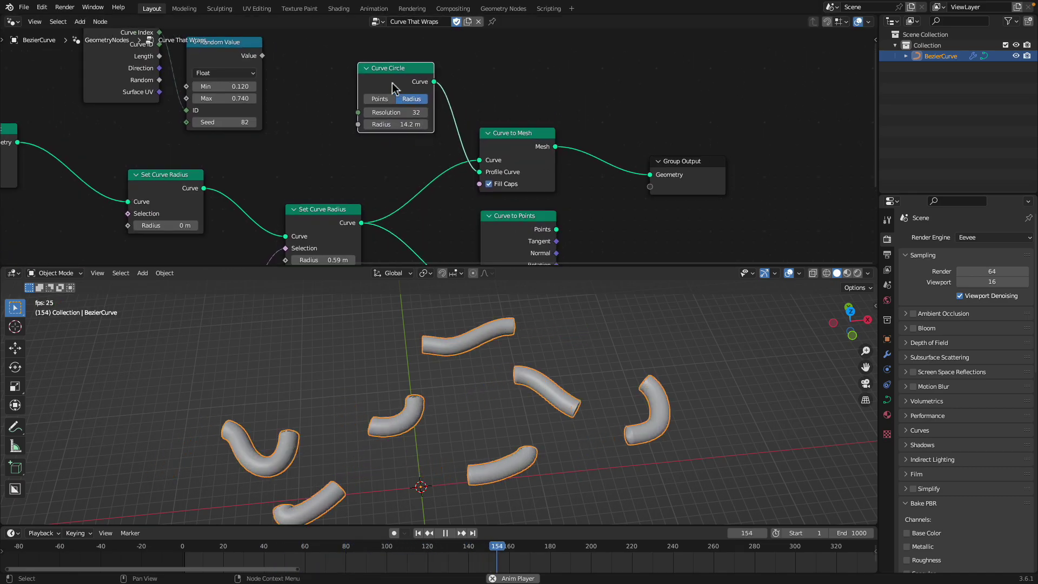
key("x")
key("shift+a")
key("s")
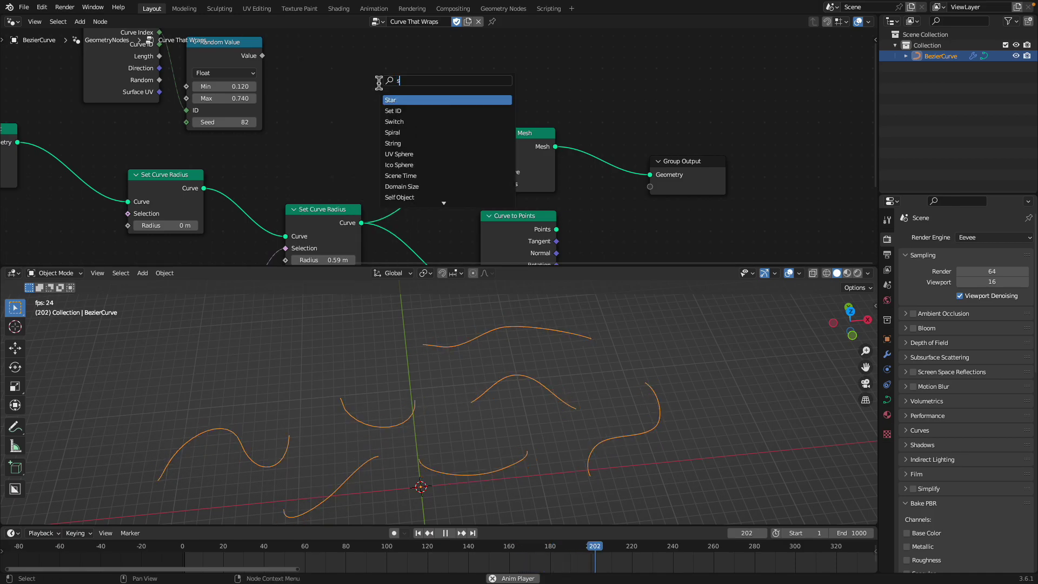
key("Return")
left_click(427, 100)
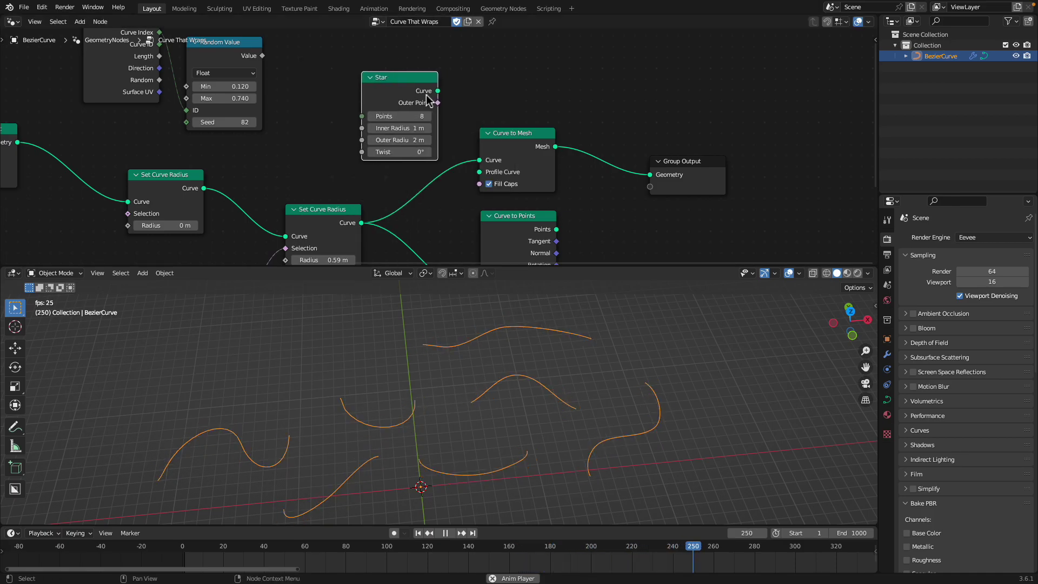
left_click_drag(483, 173, 481, 172)
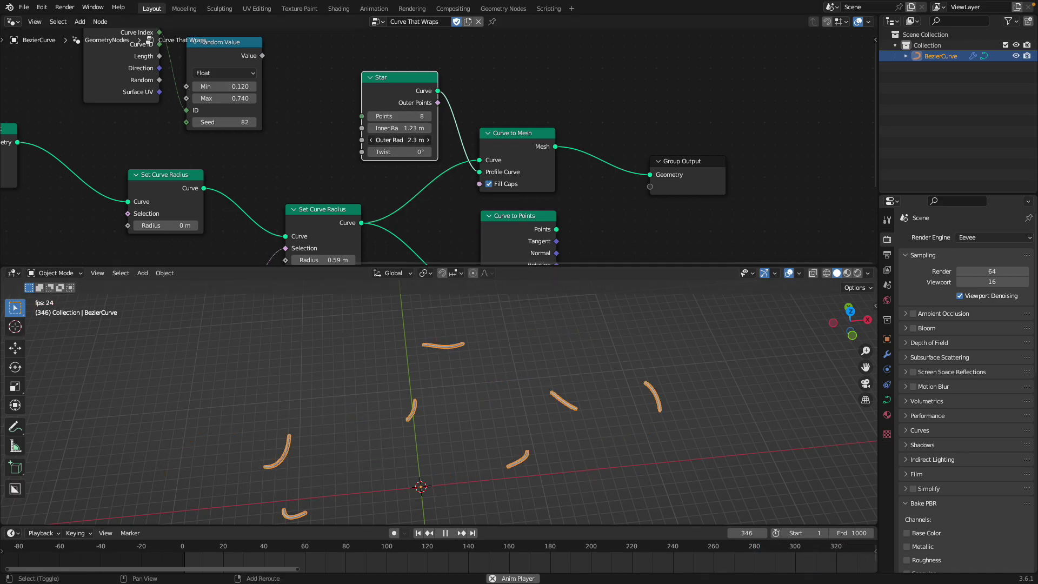
Set the Star to 5 points, inner radius 3.19 m and outer radius 4.88 m, and inspect the tubes from another angle
scroll(498, 364, "up", 4)
left_click_drag(404, 128, 472, 140)
left_click_drag(382, 117, 373, 117)
middle_click_drag(487, 394, 452, 365)
middle_click_drag(410, 407, 466, 374)
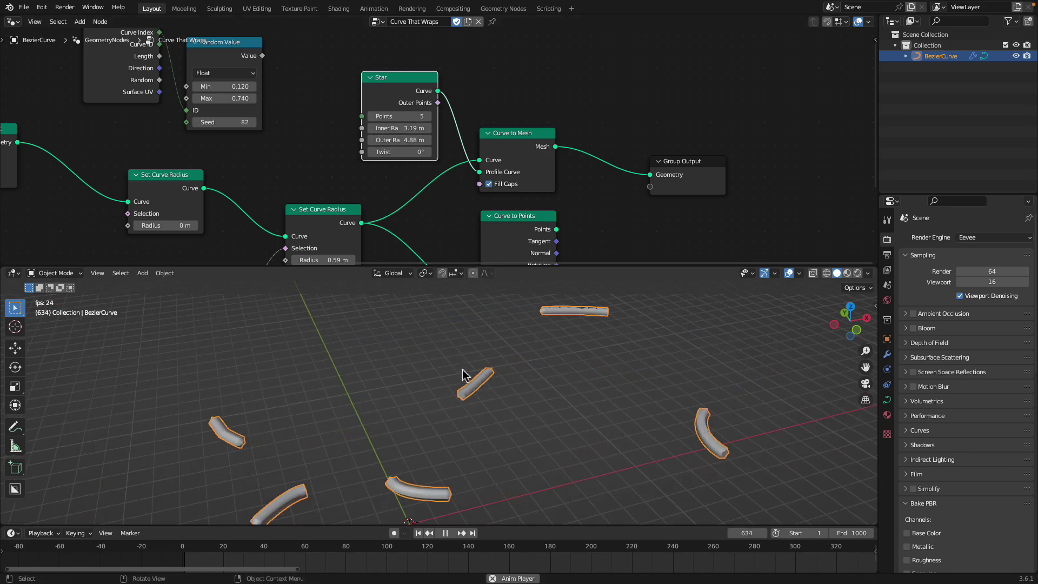
Shift the Curve to Mesh node slightly, change the viewing angle on the tubes and save the file
scroll(487, 221, "down", 1)
middle_click_drag(462, 190, 396, 134)
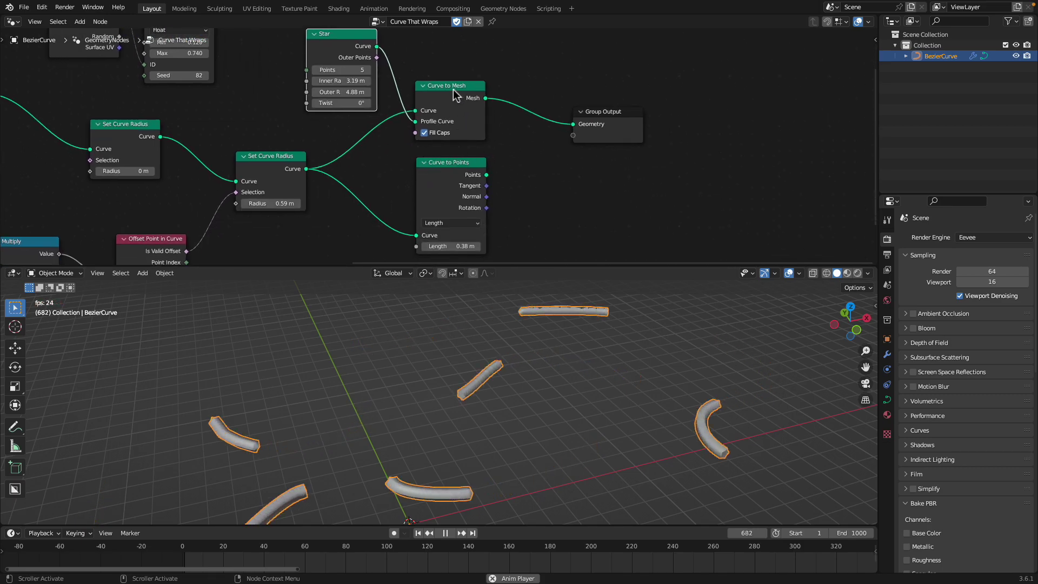
left_click_drag(454, 92, 451, 88)
middle_click_drag(405, 335, 407, 399)
key("ctrl+s")
Link Random Value, with min 0.260 and max 1.020, to the second Set Curve Radius node's radius, and save the file
middle_click_drag(149, 68, 388, 208)
middle_click_drag(413, 169, 447, 108)
scroll(463, 132, "down", 1)
left_click_drag(447, 77, 467, 239)
left_click_drag(427, 101, 442, 110)
key("ctrl+s")
Rearrange the Curve to Points, Curve to Mesh and Star nodes to give them more space before the Group Output
middle_click_drag(696, 155, 451, 100)
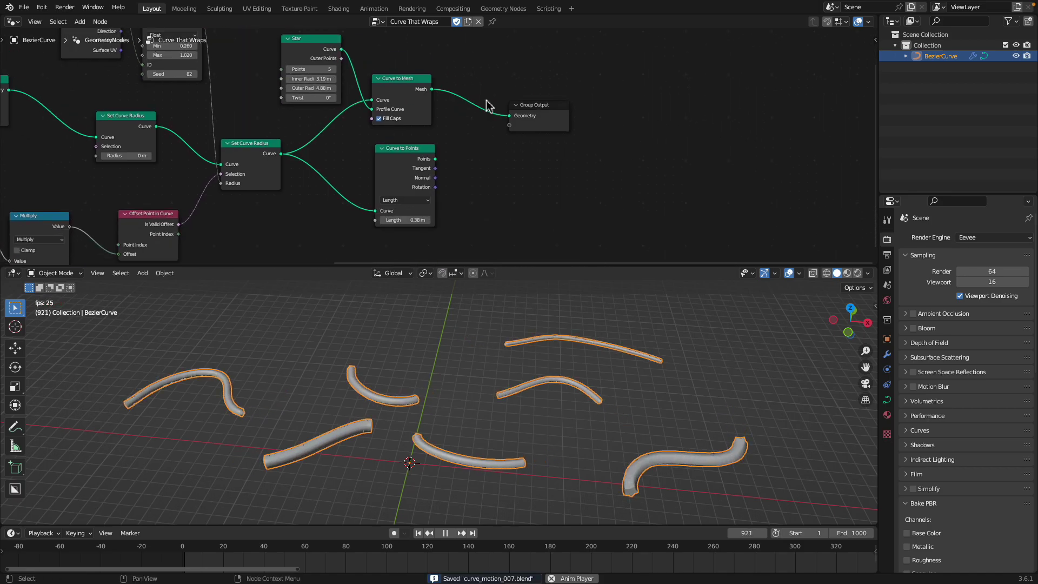
left_click_drag(421, 152, 448, 147)
scroll(446, 156, "up", 1)
left_click_drag(427, 118, 418, 104)
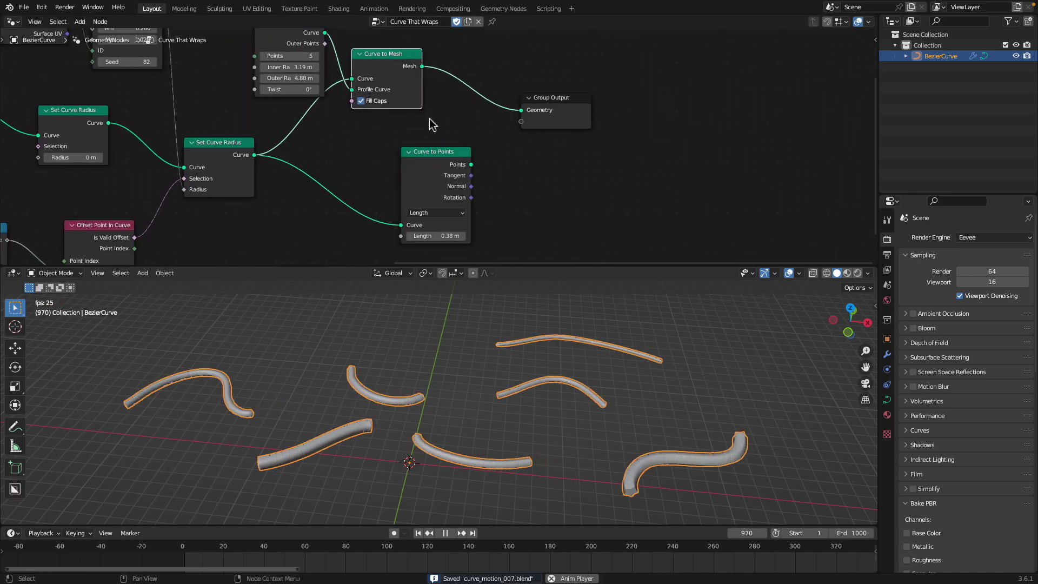
middle_click_drag(417, 135, 458, 168)
left_click_drag(347, 65, 309, 46)
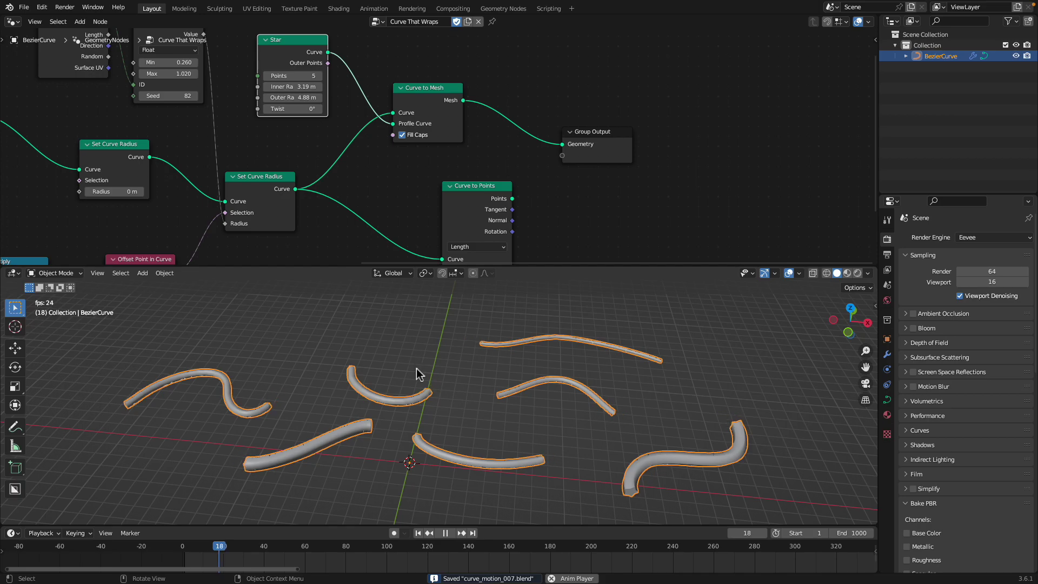
Feed the Curve to Points output into the Group Output, and set Random Value to min 0.480, max 1.680 and seed 81
left_click_drag(472, 187, 561, 149)
middle_click_drag(350, 151, 419, 167)
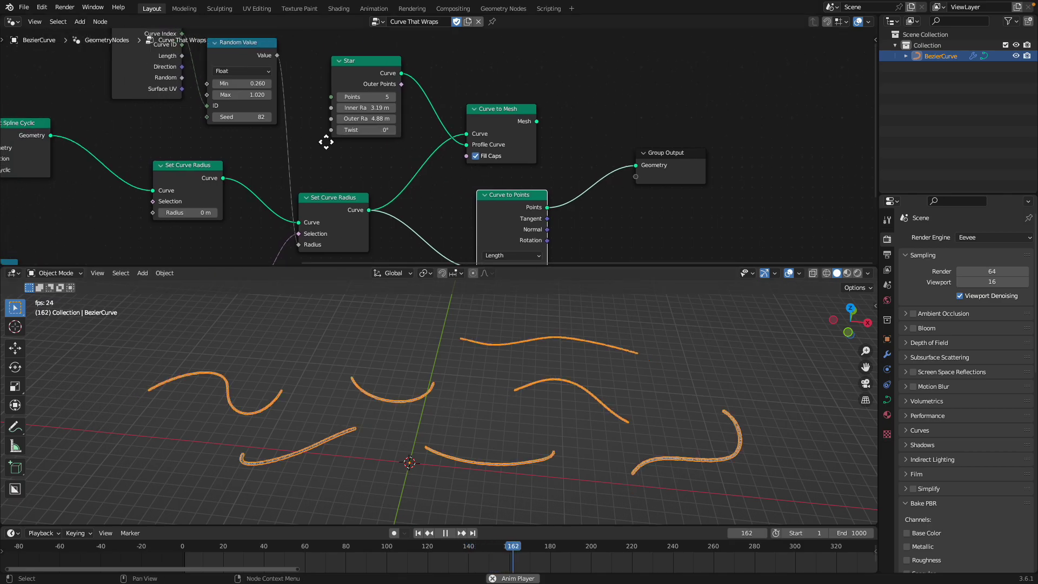
middle_click_drag(310, 135, 373, 166)
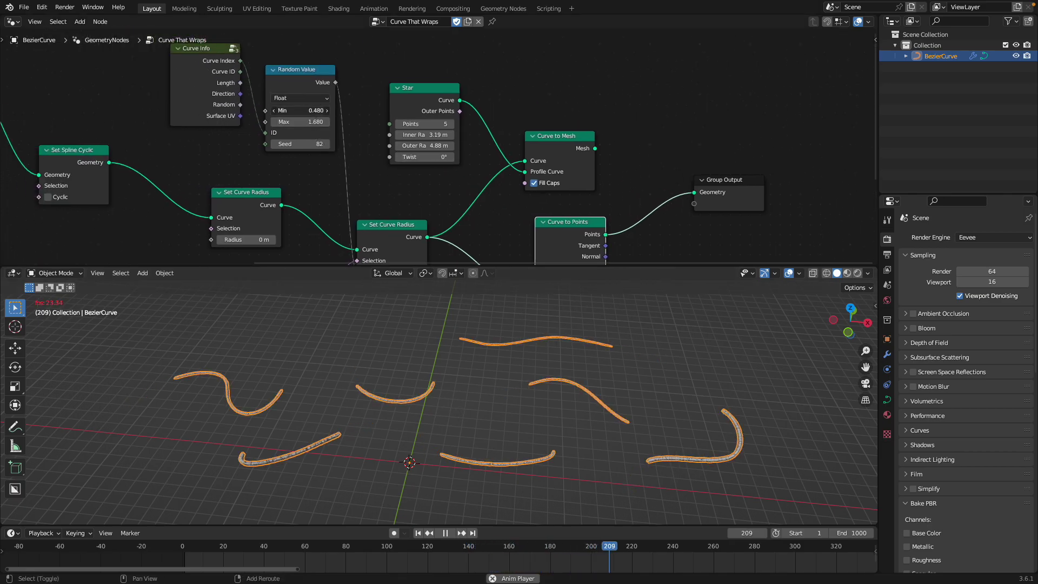
left_click_drag(314, 144, 271, 144)
Keep Curve to Points in Length mode, set its length to 1.23 m and save the file
middle_click_drag(609, 238, 529, 154)
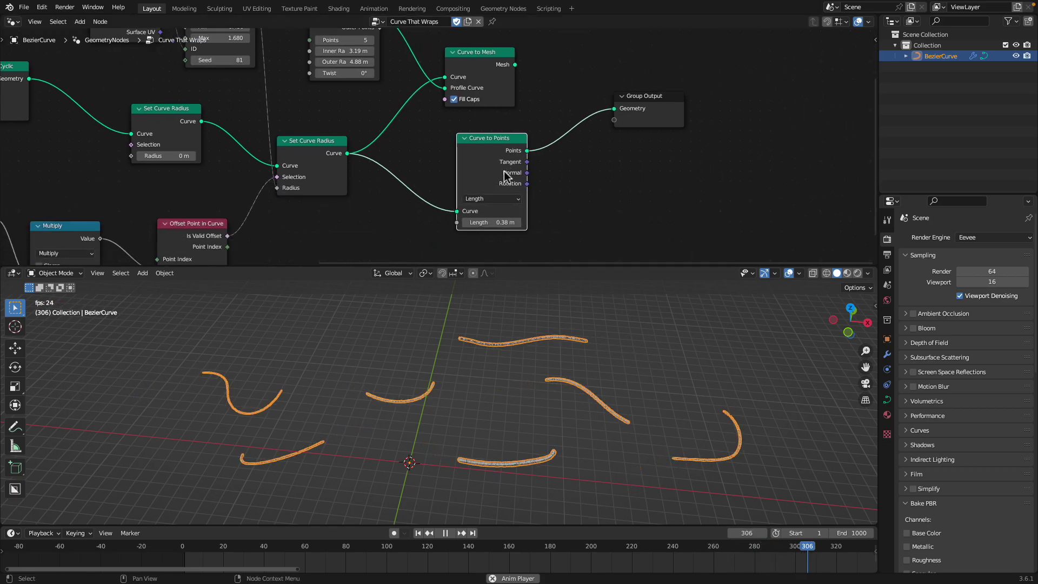
scroll(507, 178, "up", 1)
left_click(504, 190)
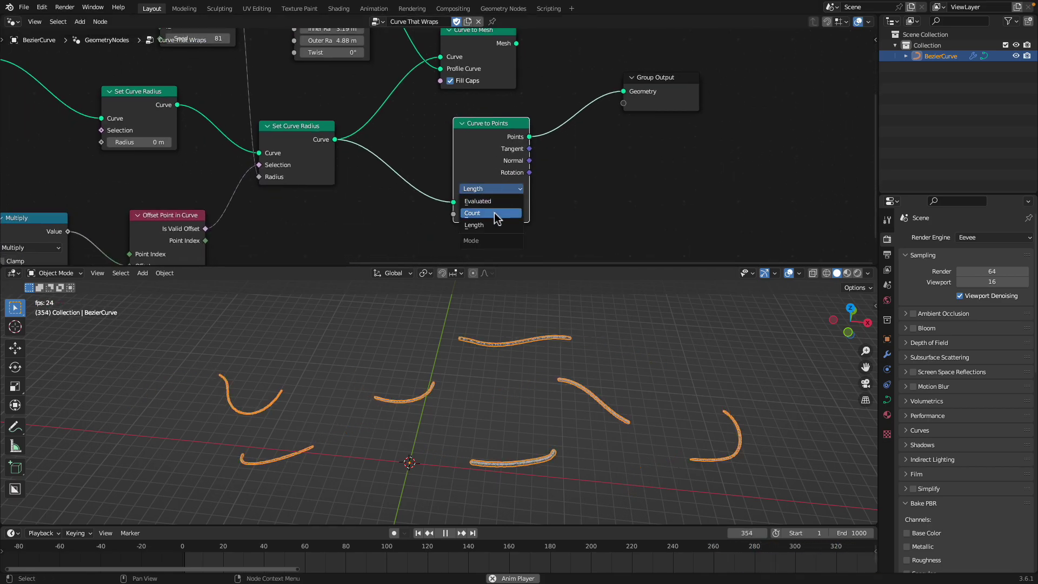
left_click(424, 162)
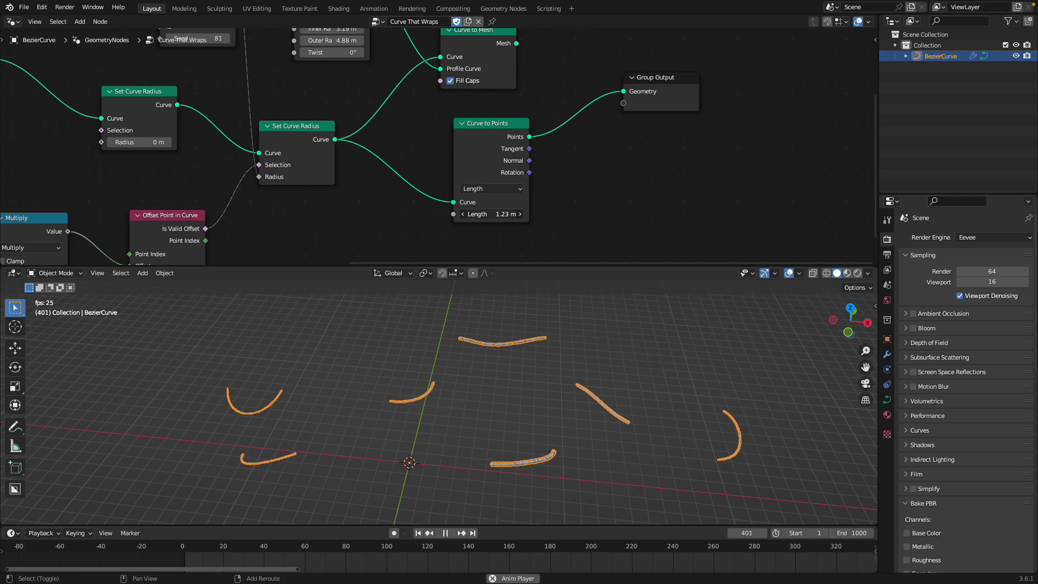
middle_click_drag(478, 365, 485, 381)
key("ctrl+s")
Set the radius Random Value to min 0.490 and max 2.150, and save the file with the 3D viewport enlarged
middle_click_drag(278, 147, 327, 215)
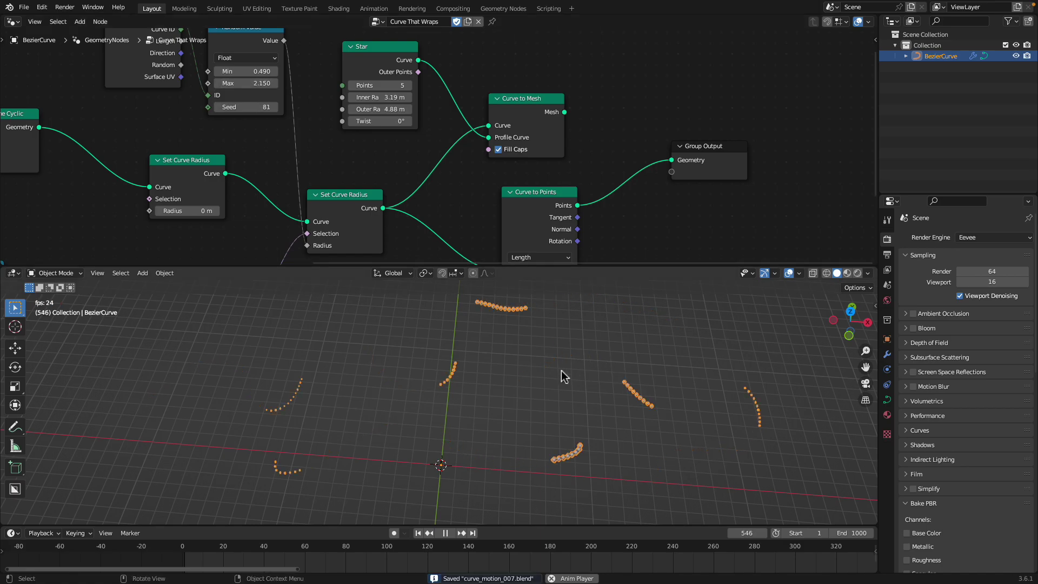
scroll(514, 397, "up", 3)
scroll(514, 397, "down", 3)
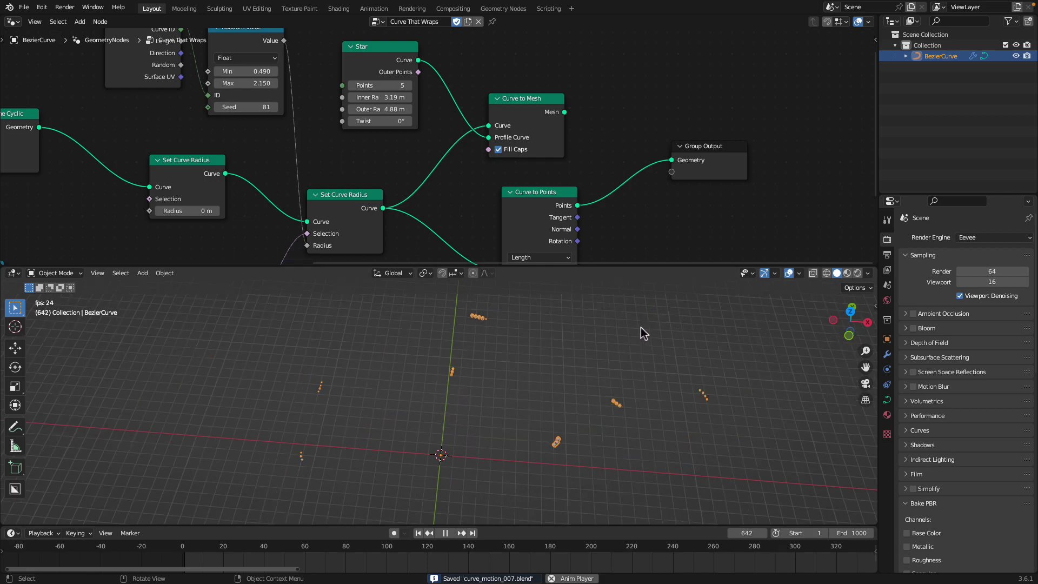
scroll(641, 328, "down", 2)
middle_click_drag(641, 328, 646, 290)
left_click_drag(650, 266, 594, 150)
key("ctrl+s")
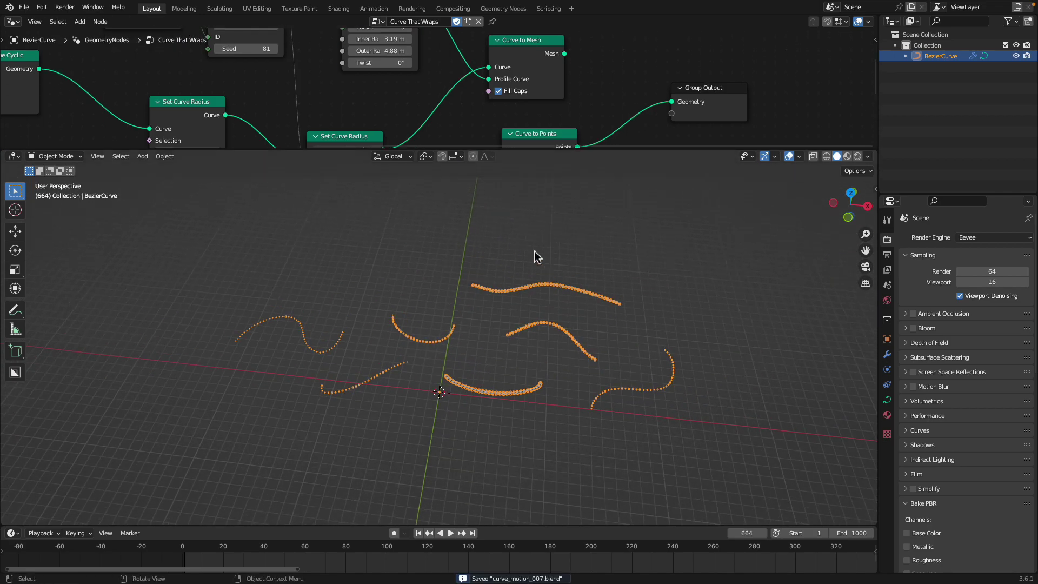
Enlarge the node editor again and move the Scene Time node farther from the first Multiply
left_click_drag(513, 153, 512, 285)
middle_click_drag(438, 138, 804, 75)
middle_click_drag(309, 157, 518, 76)
scroll(436, 128, "down", 1)
left_click_drag(313, 137, 227, 113)
middle_click_drag(327, 236, 333, 190)
Add a Random Value node below the time chain and link it to the Add node's second value input
key("shift+a")
left_click(317, 189)
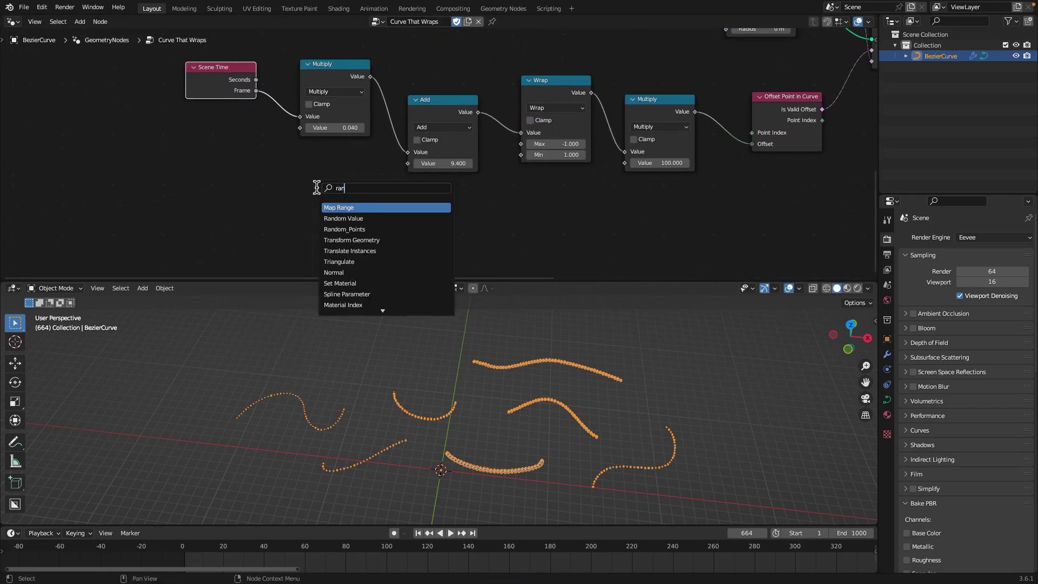
type("random")
key("Return")
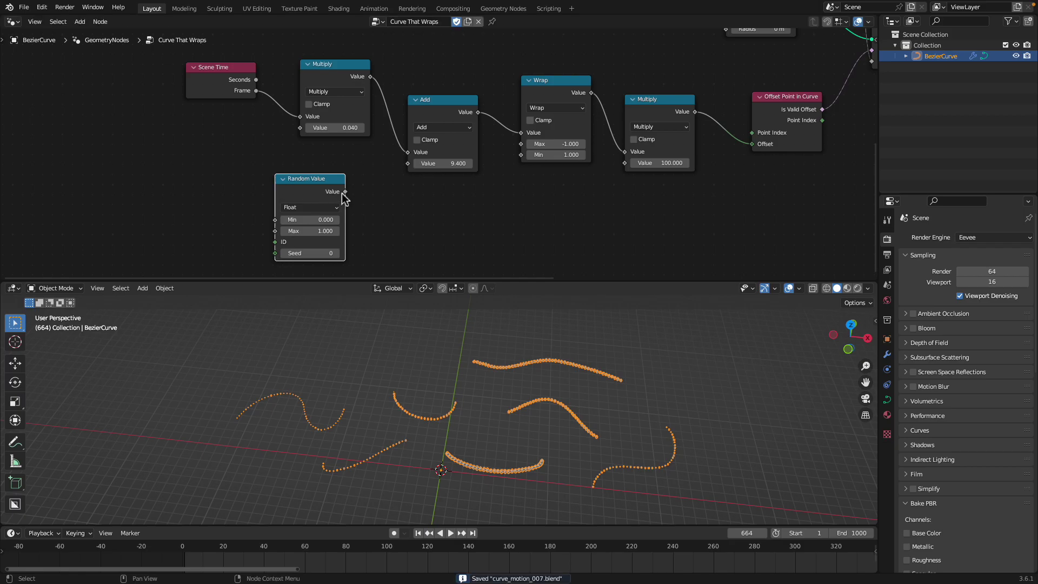
left_click_drag(414, 172, 409, 164)
Play the animation, set the new Random Value to min 10.000, max 10.900 and seed 10, and enlarge the 3D viewport
key("space")
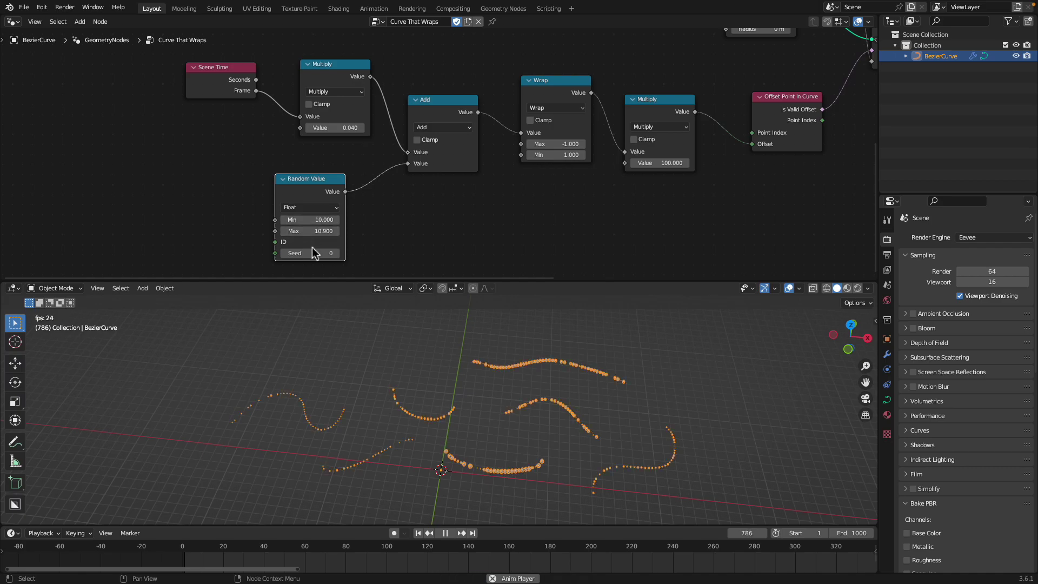
scroll(542, 426, "up", 3)
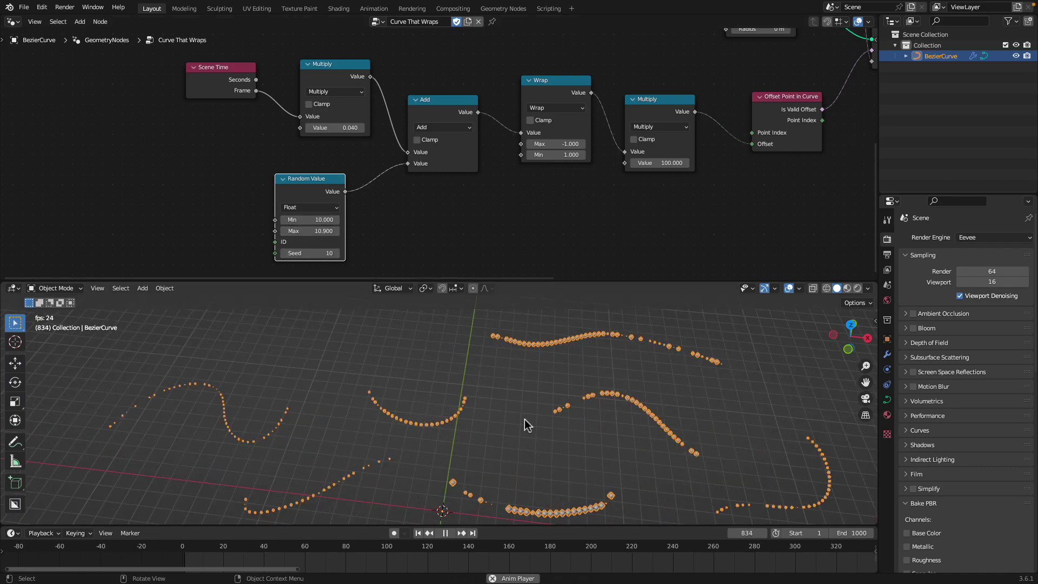
scroll(503, 433, "down", 2)
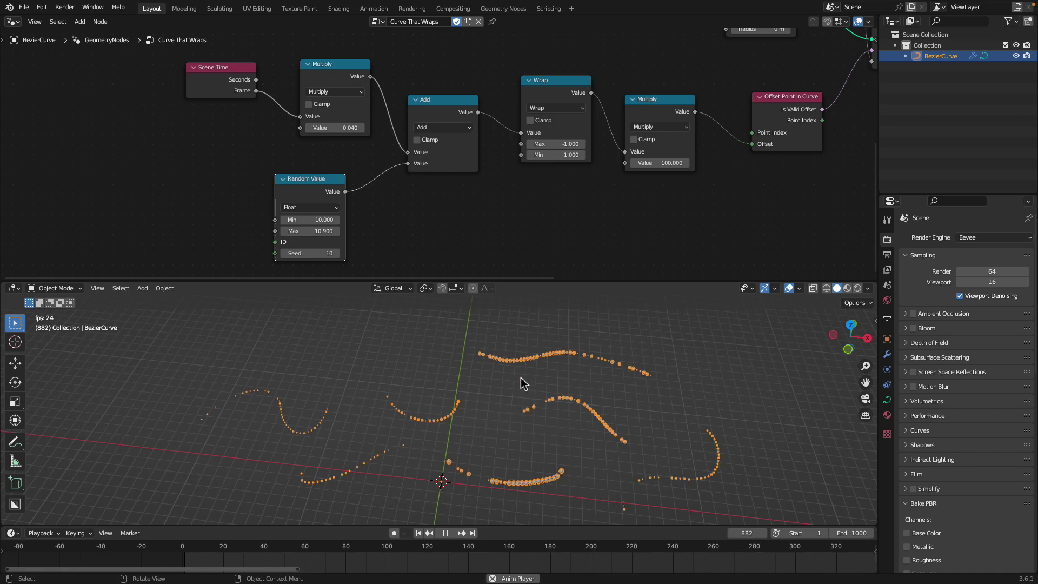
left_click_drag(673, 282, 664, 145)
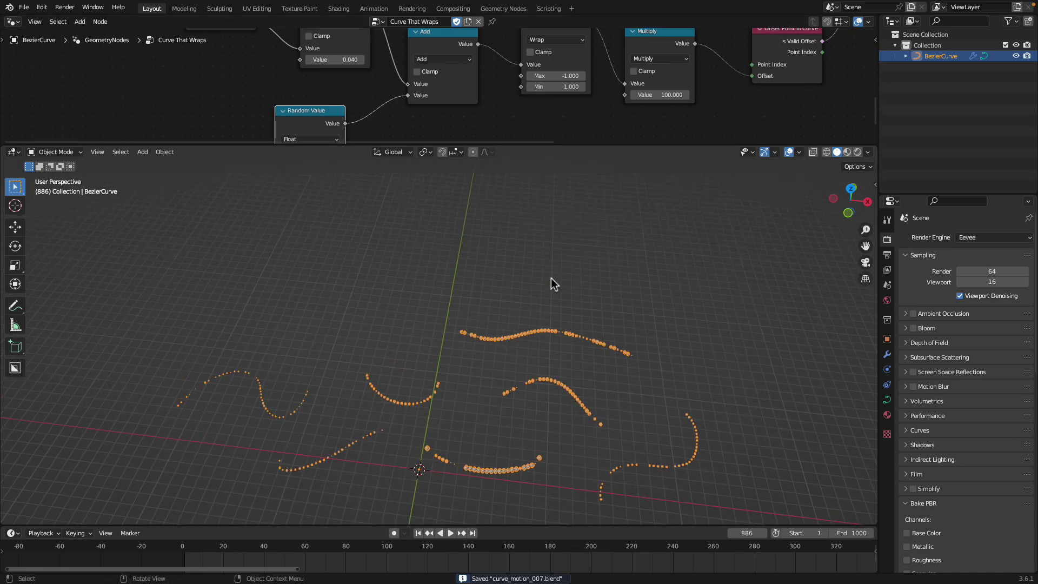
Add a monkey mesh to the scene and scale it up until it is large beside the curves
key("shift+a")
mouse_move(555, 283)
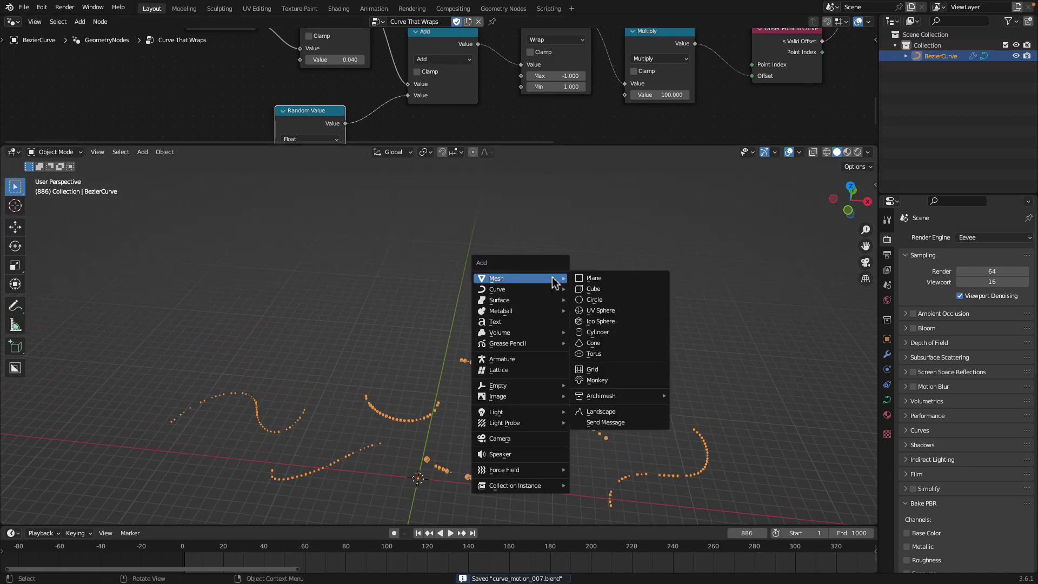
left_click(597, 380)
key("s")
left_click(457, 447)
key("s")
left_click(644, 446)
key("s")
mouse_move(560, 449)
middle_mouse_down("shift")
mouse_move(544, 373)
mouse_move(570, 326)
middle_mouse_up("shift")
left_click(701, 426)
key("s")
left_click(670, 413)
Select the Bezier curve and delete all of its control points in Edit Mode
left_click(573, 327)
key("Tab")
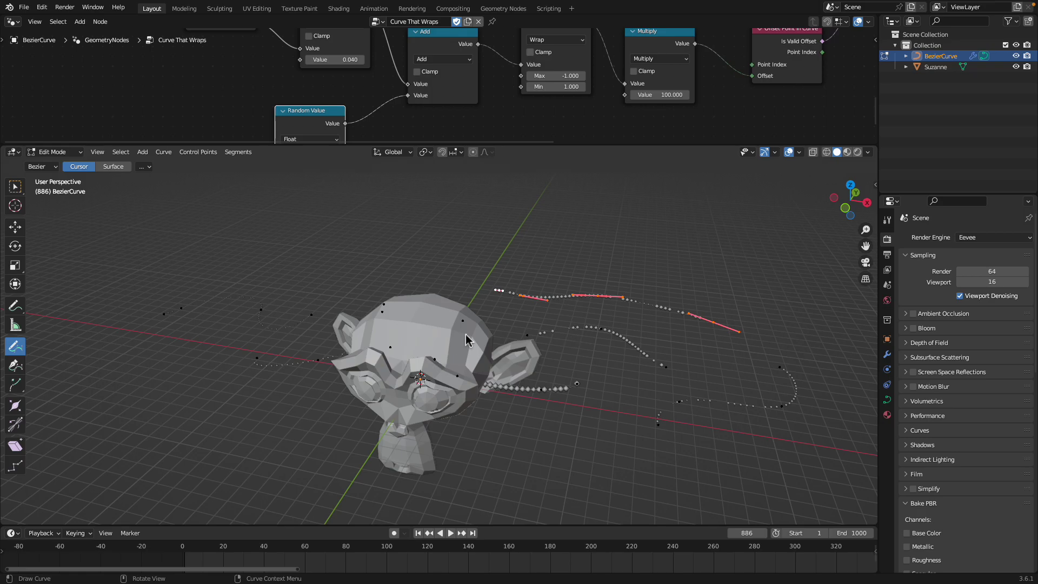
key("x")
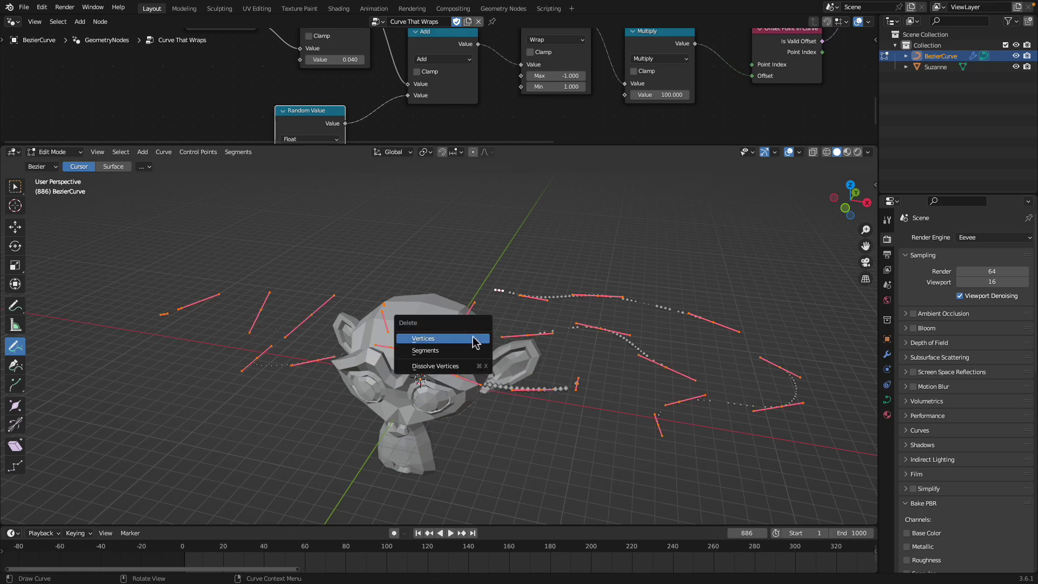
left_click(475, 342)
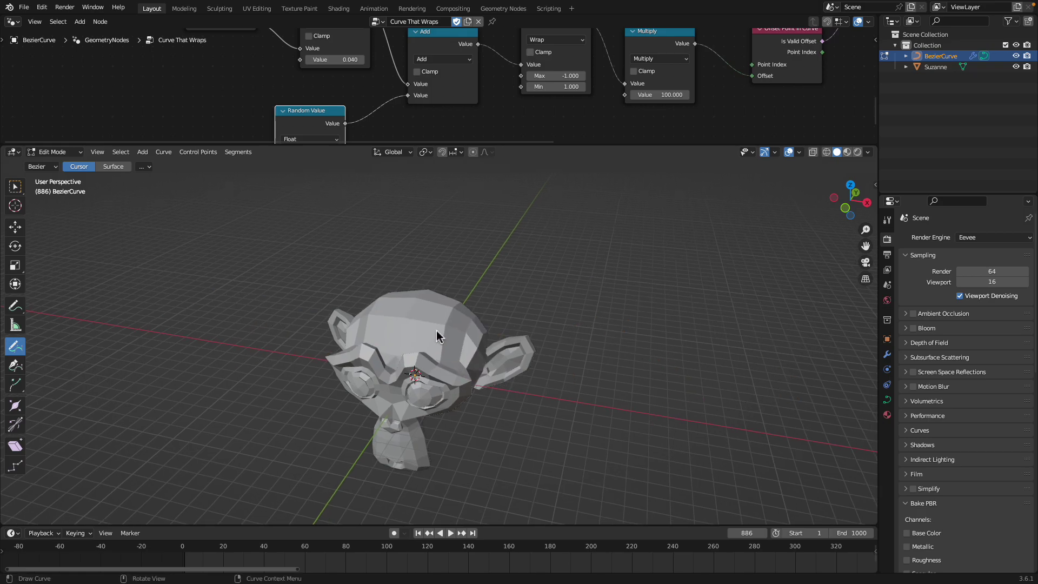
Set curve drawing to project onto surfaces and sketch short strokes over the top of the monkey's head
scroll(140, 465, "up", 3)
middle_click_drag(354, 331, 431, 289)
left_click_drag(407, 319, 377, 325)
middle_click_drag(372, 331, 386, 323)
left_click_drag(390, 280, 347, 354)
middle_click_drag(336, 340, 350, 317)
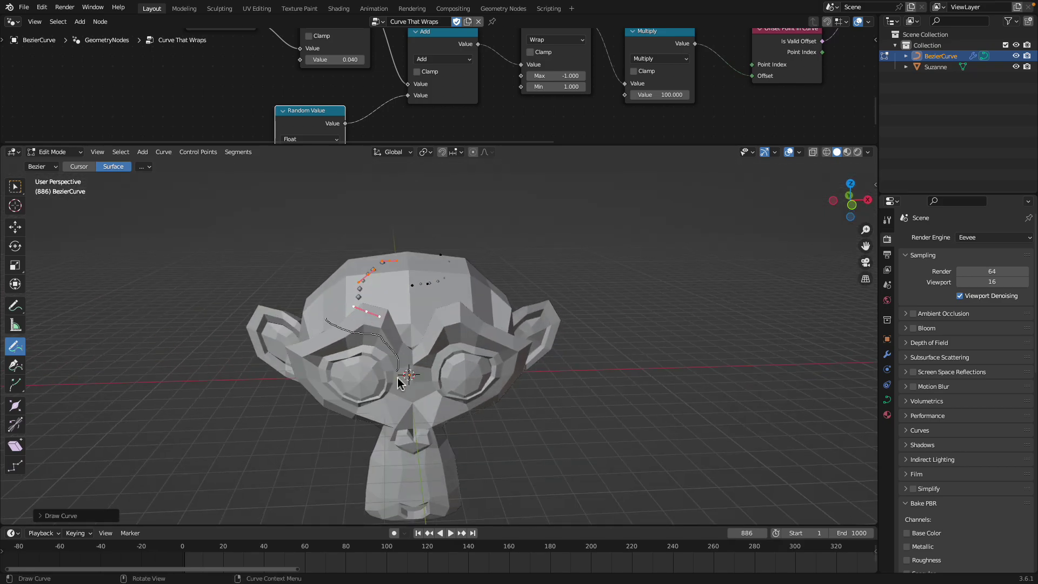
Draw freehand curves on the monkey's face along the brow, around the eyes and down the nose
left_click_drag(399, 380, 400, 378)
middle_click_drag(401, 379, 412, 350)
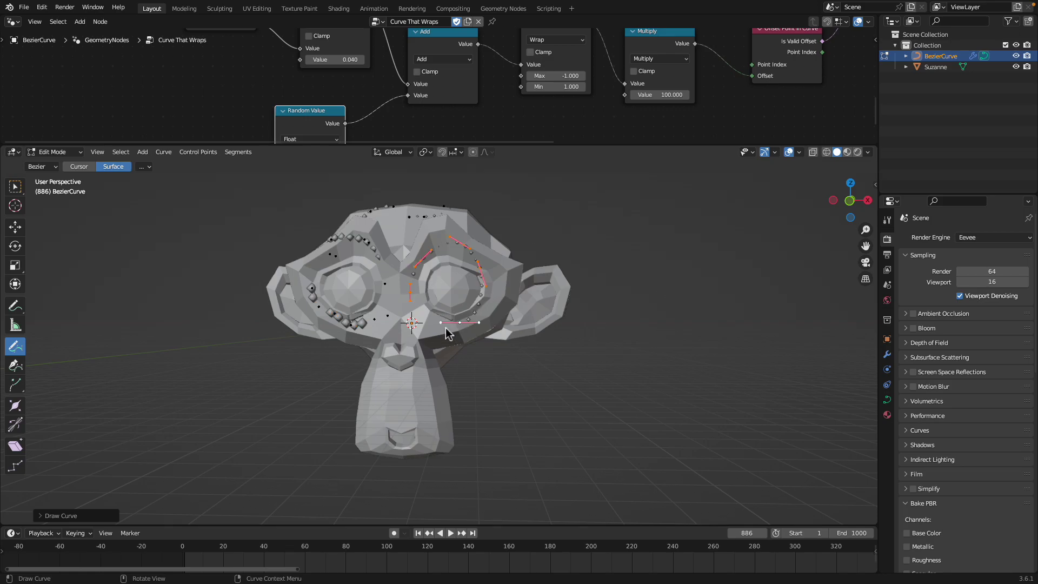
left_click_drag(453, 331, 455, 330)
middle_click_drag(454, 329, 412, 345)
middle_click_drag(432, 396, 420, 372)
Draw more freehand curves along the side and back of the monkey's head
left_click_drag(452, 340, 478, 271)
mouse_move(478, 270)
middle_mouse_down()
mouse_move(458, 323)
mouse_move(459, 360)
middle_mouse_up()
mouse_move(466, 317)
left_mouse_down()
mouse_move(449, 276)
mouse_move(390, 290)
left_mouse_up()
mouse_move(390, 289)
middle_mouse_down()
mouse_move(457, 293)
mouse_move(393, 325)
middle_mouse_up()
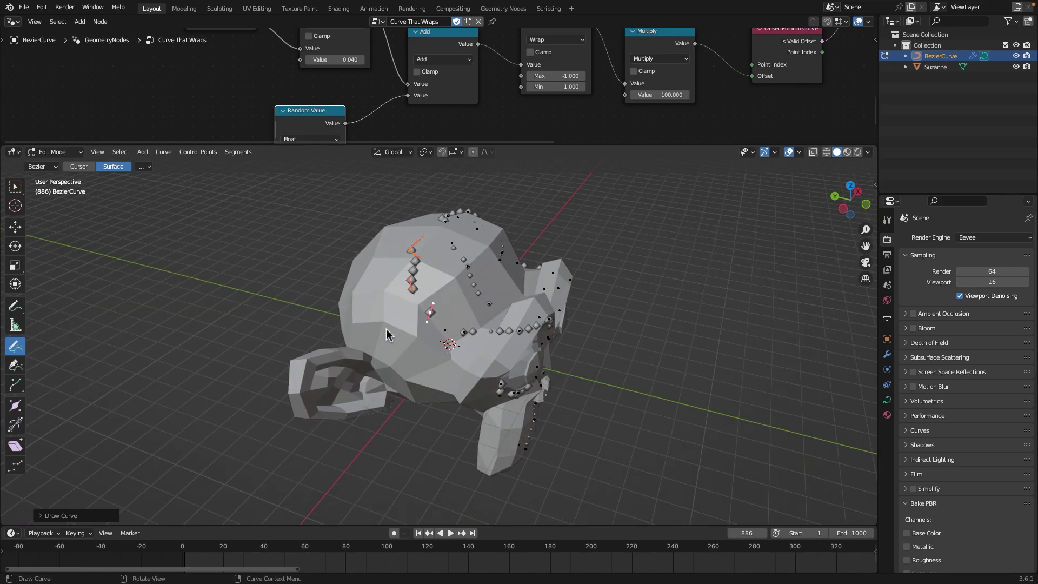
left_click_drag(326, 380, 325, 381)
Return to Object Mode, play the animation of the points on the monkey and save the file
key("Tab")
key("space")
mouse_move(435, 366)
middle_mouse_down()
mouse_move(403, 359)
mouse_move(384, 325)
mouse_move(394, 349)
middle_mouse_up()
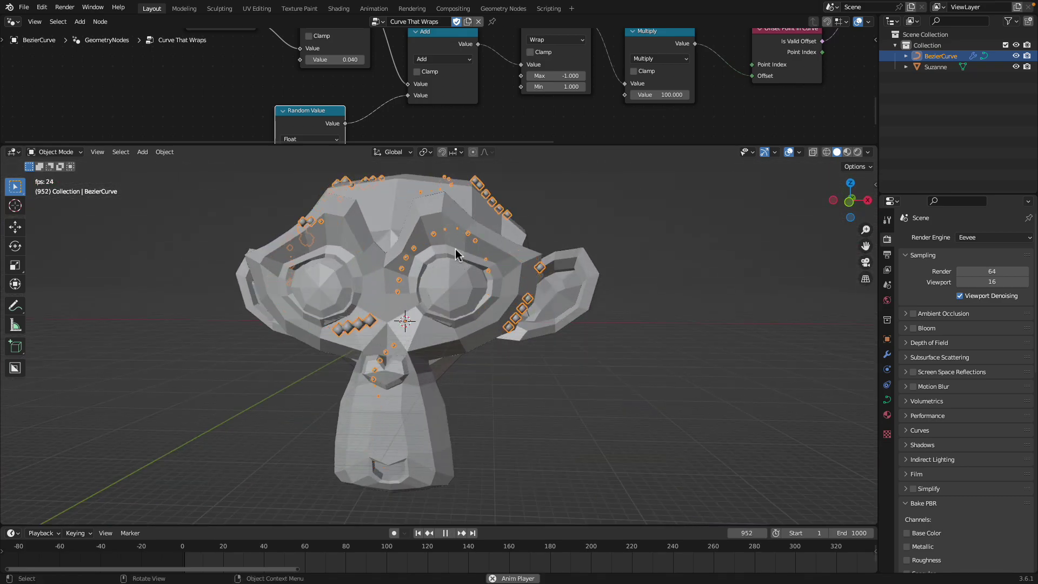
key("ctrl+s")
Enlarge the node editor and insert a Points to Volume node between Curve to Points and Group Output
left_click_drag(561, 145, 566, 298)
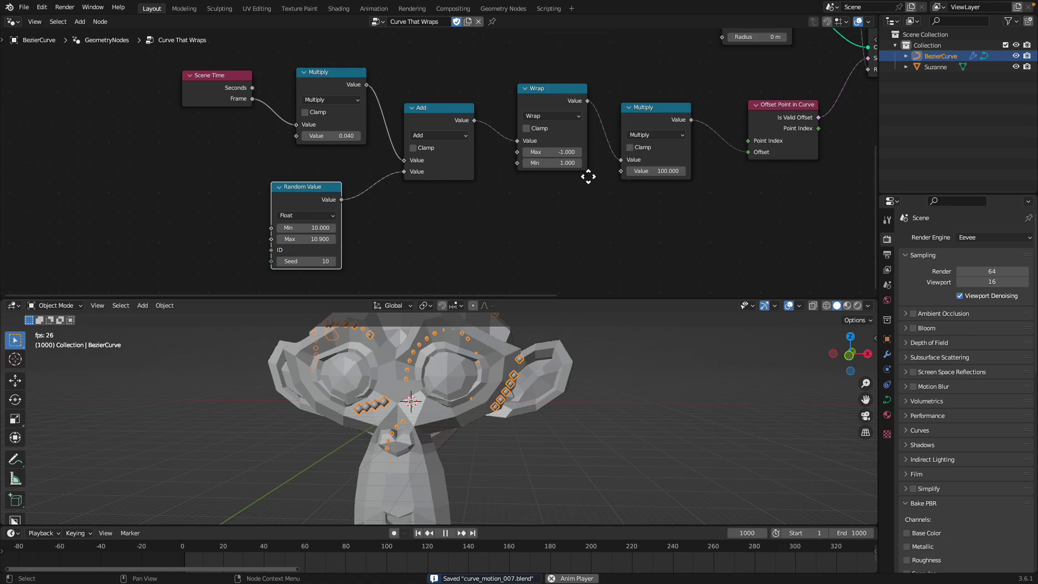
middle_click_drag(626, 180, 219, 184)
middle_click_drag(576, 154, 237, 314)
middle_click_drag(445, 178, 424, 119)
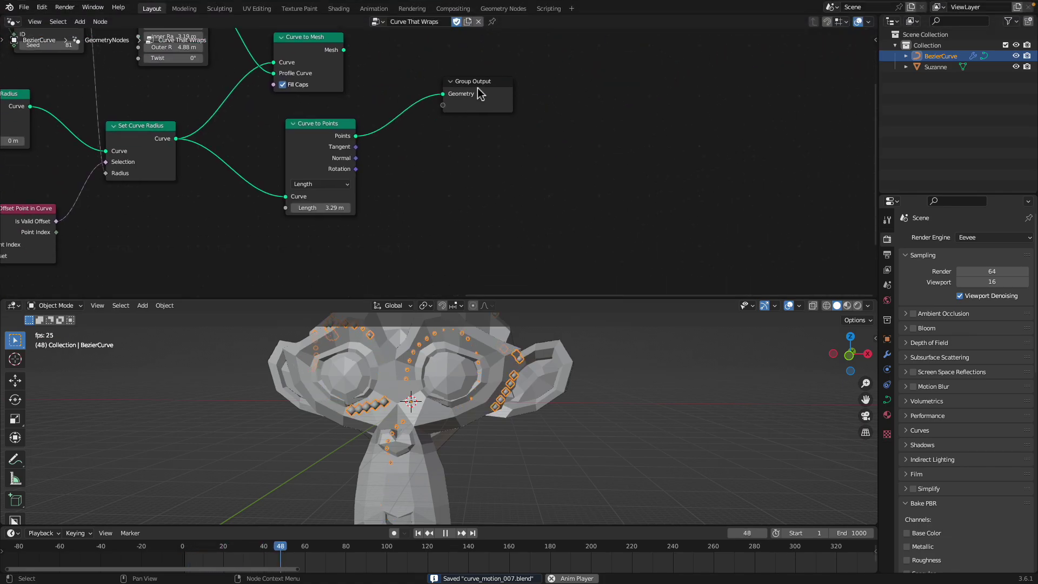
left_click_drag(479, 92, 533, 127)
key("space")
key("shift+a")
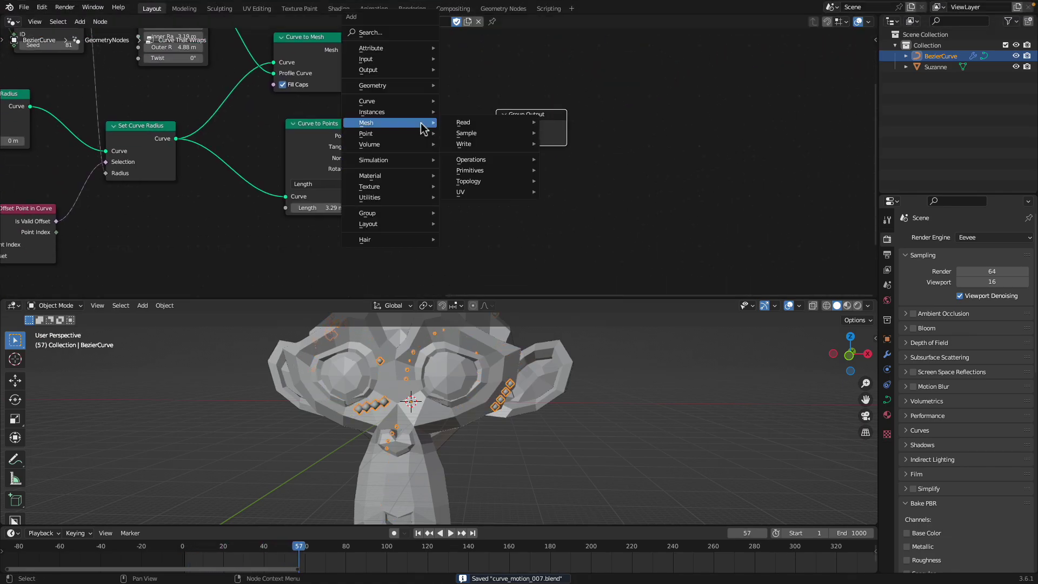
left_click(395, 33)
type("points to volume")
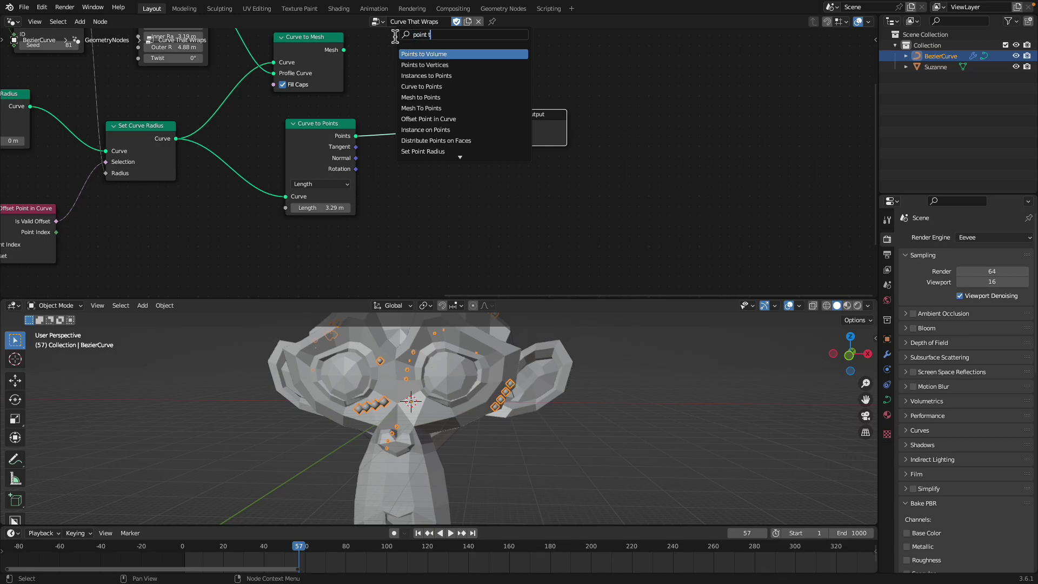
key("Return")
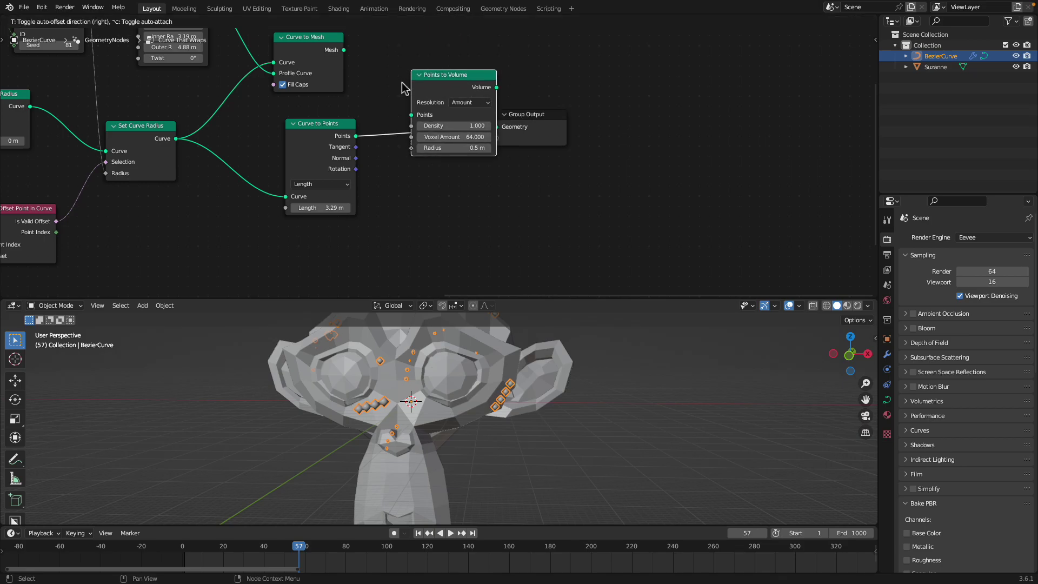
left_click(404, 88)
Insert a Volume to Mesh node between Points to Volume and Group Output
left_click_drag(540, 112, 589, 111)
key("shift+a")
left_click(562, 90)
type("voilume")
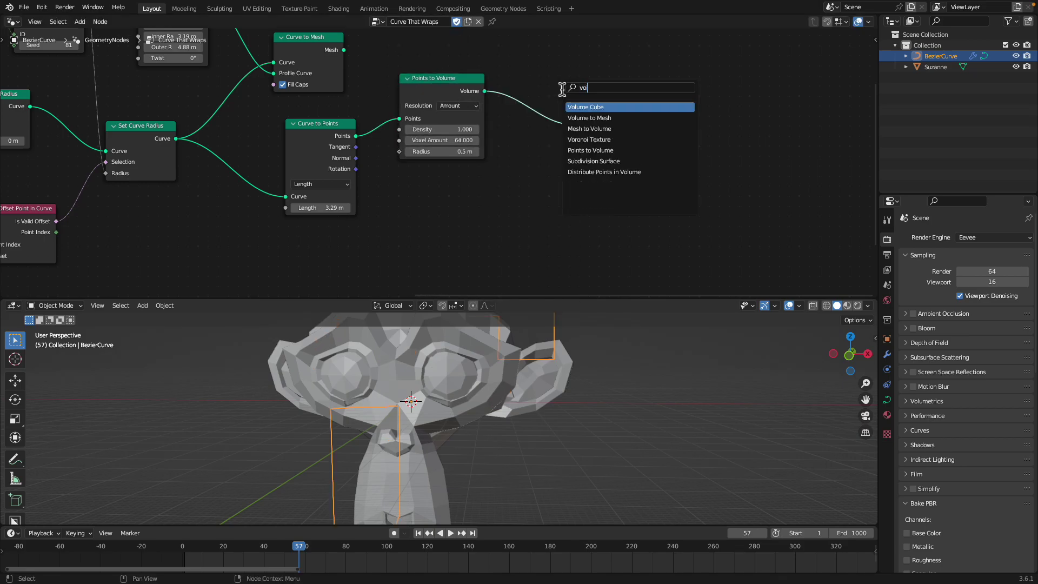
type("volume to")
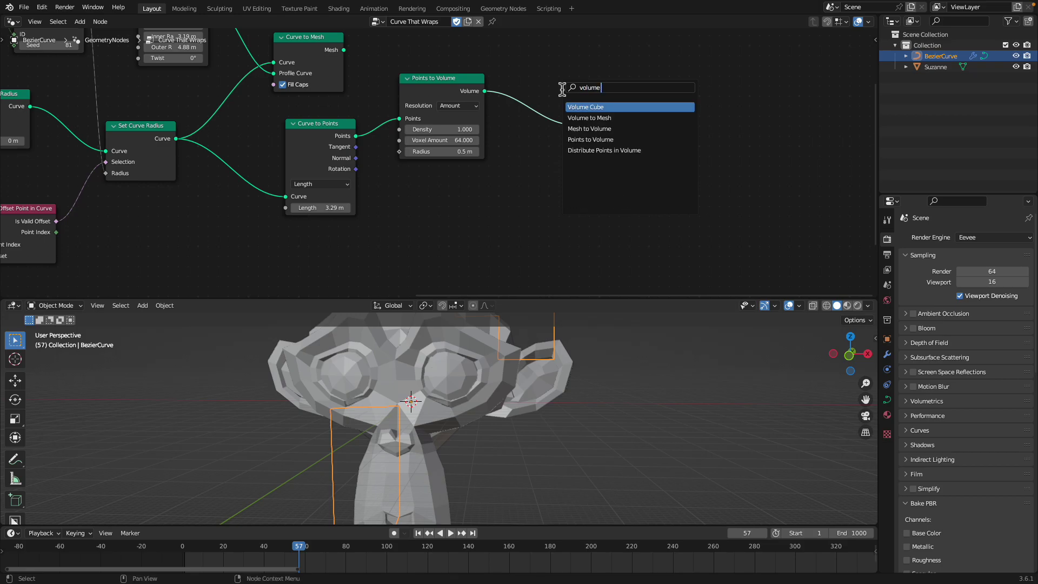
key("Return")
left_click(529, 94)
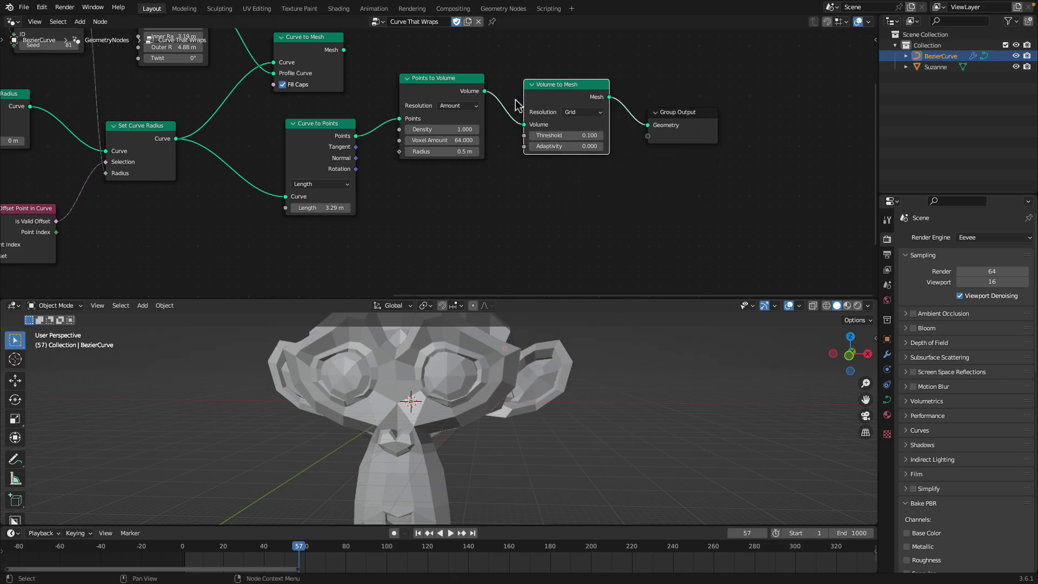
Set the Curve to Points length to 2.12 m and play the animation briefly
key("space")
key("space")
middle_click_drag(351, 210, 370, 222)
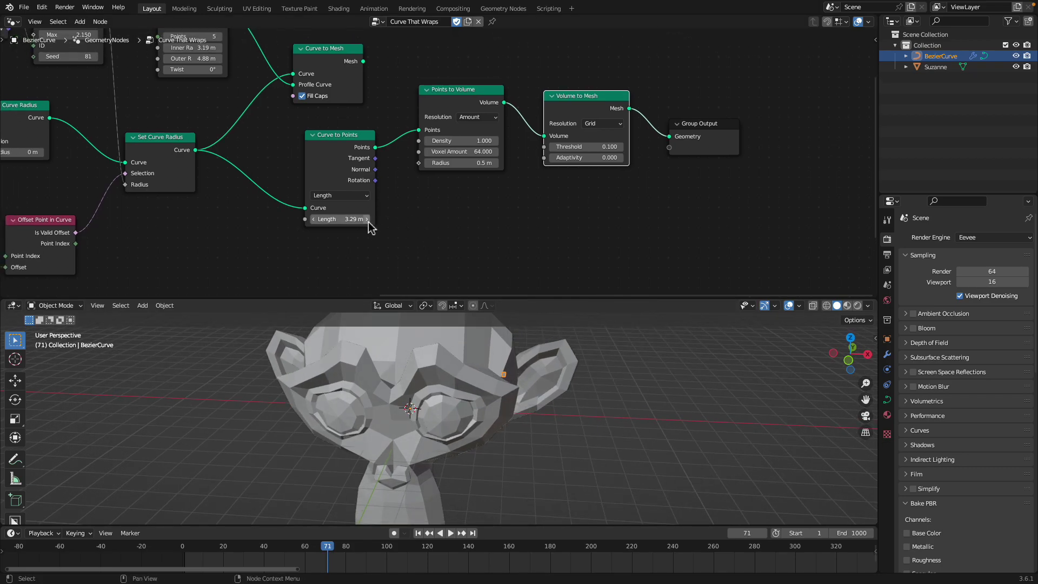
left_click_drag(355, 223, 349, 223, "shift")
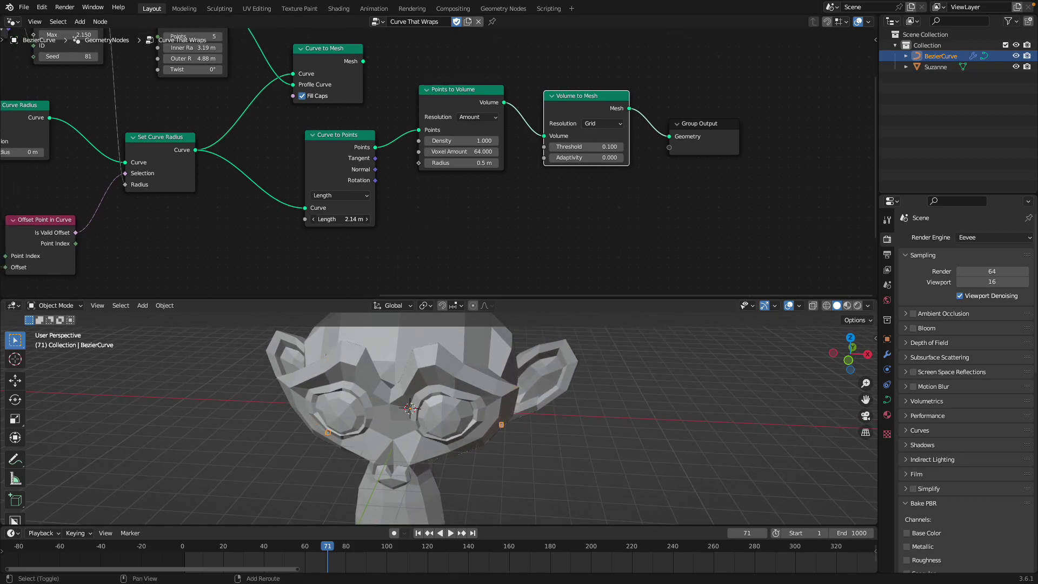
key("space")
key("space")
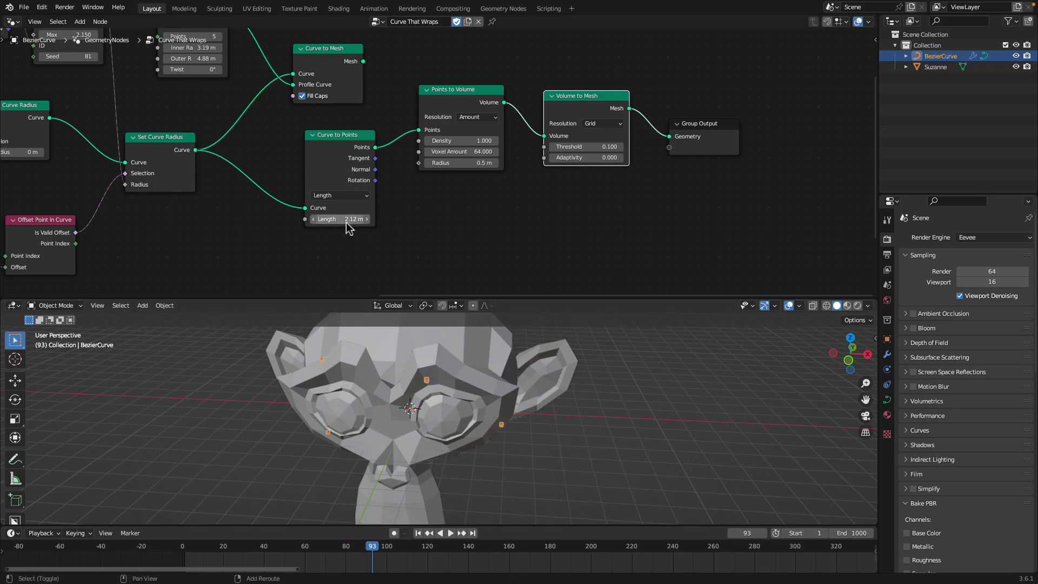
Set the Points to Volume voxel amount to 100 and radius to 1.98 m, and replay the animation from an early frame
key("Return")
left_click_drag(476, 152, 489, 152)
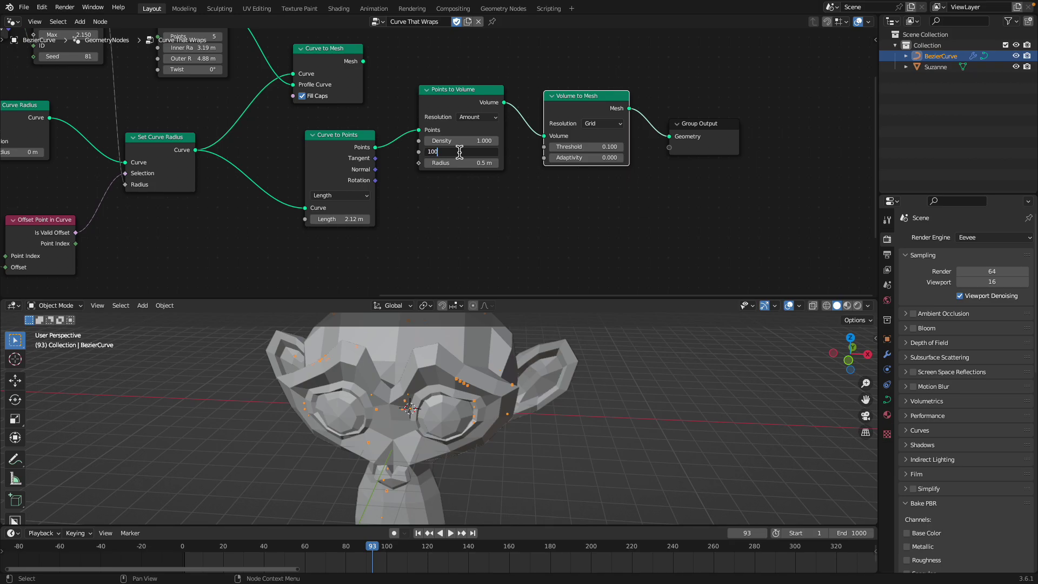
key("Return")
left_click_drag(460, 163, 480, 163, "shift")
key("space")
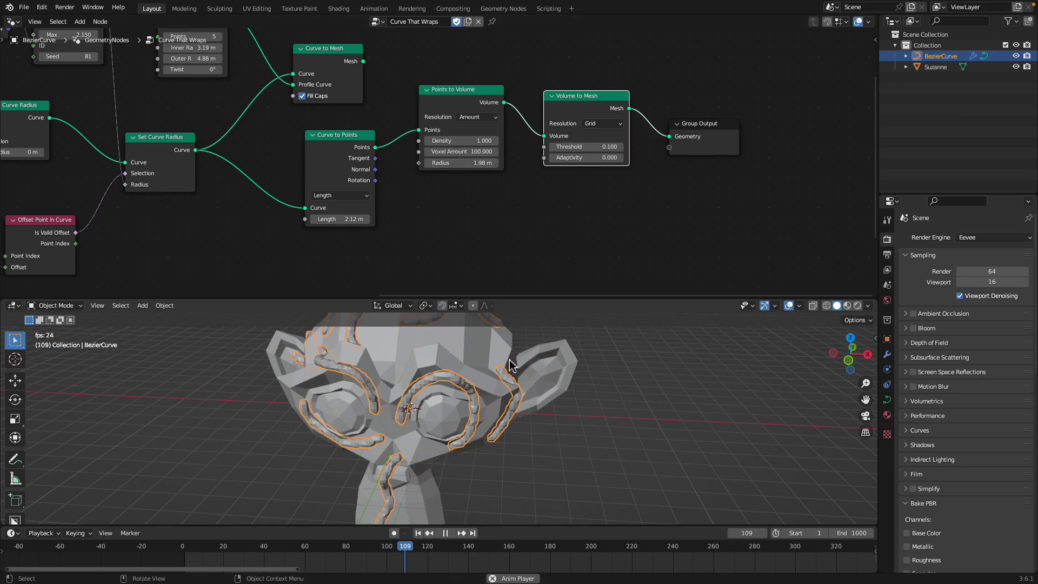
left_click(210, 547)
key("space")
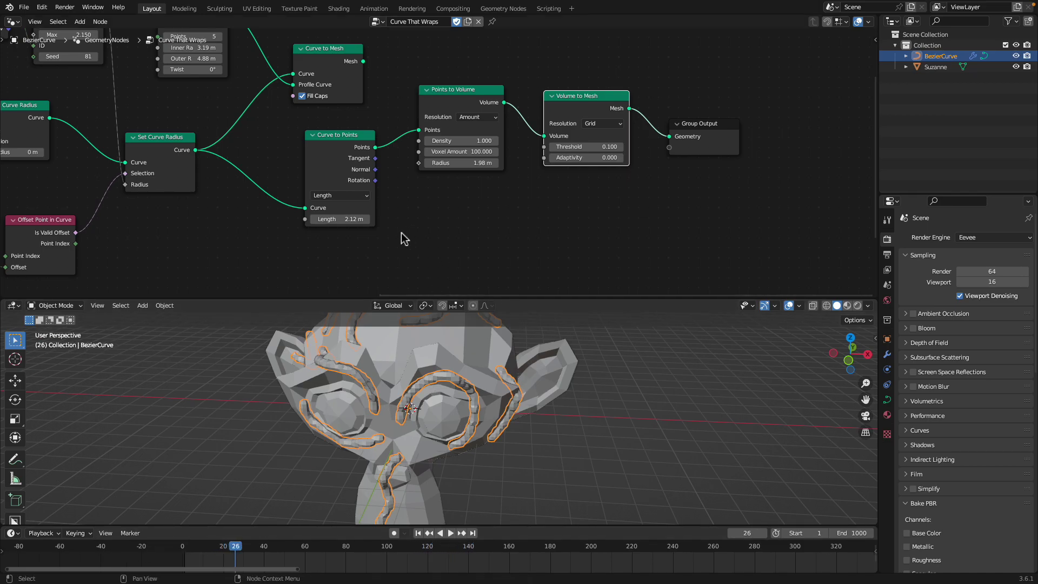
With the animation playing, set the Curve to Points length to 2.74 m and the Points to Volume radius to 2.34 m
mouse_move(351, 222)
left_mouse_down()
mouse_move(333, 221)
mouse_move(379, 221)
mouse_move(339, 219)
left_mouse_up()
key("space")
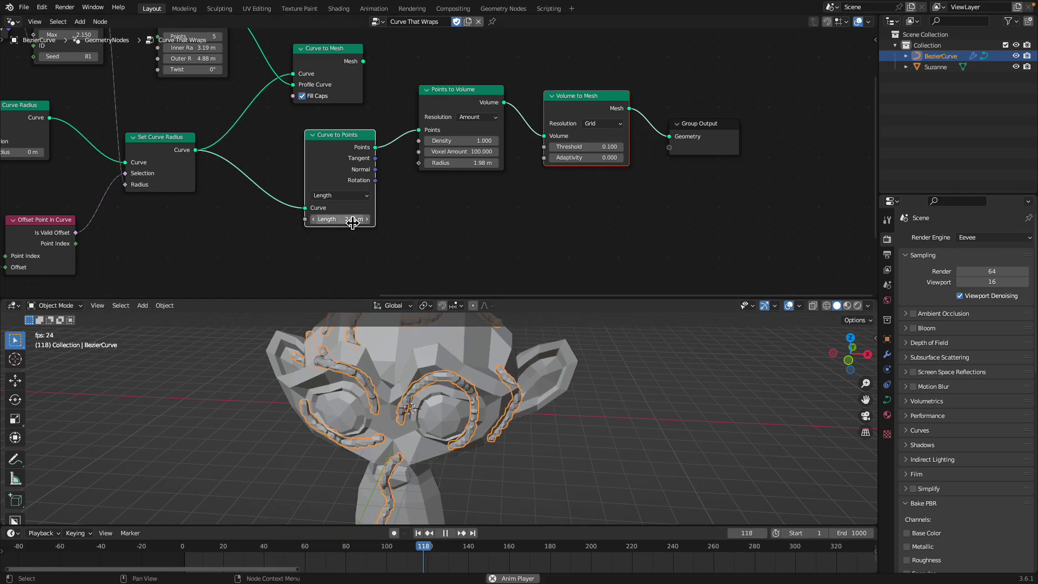
left_click_drag(461, 163, 468, 163)
mouse_move(346, 219)
left_mouse_down()
mouse_move(355, 219)
mouse_move(337, 219)
left_mouse_up()
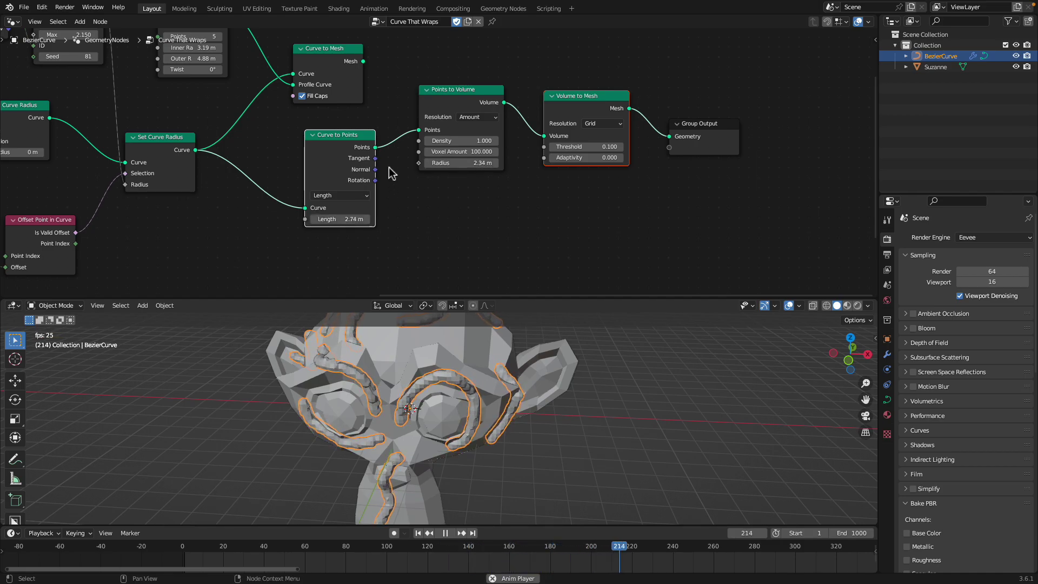
Compare results by linking Curve to Points straight to Group Output, and restore the link from Volume to Mesh
left_click_drag(376, 148, 671, 139)
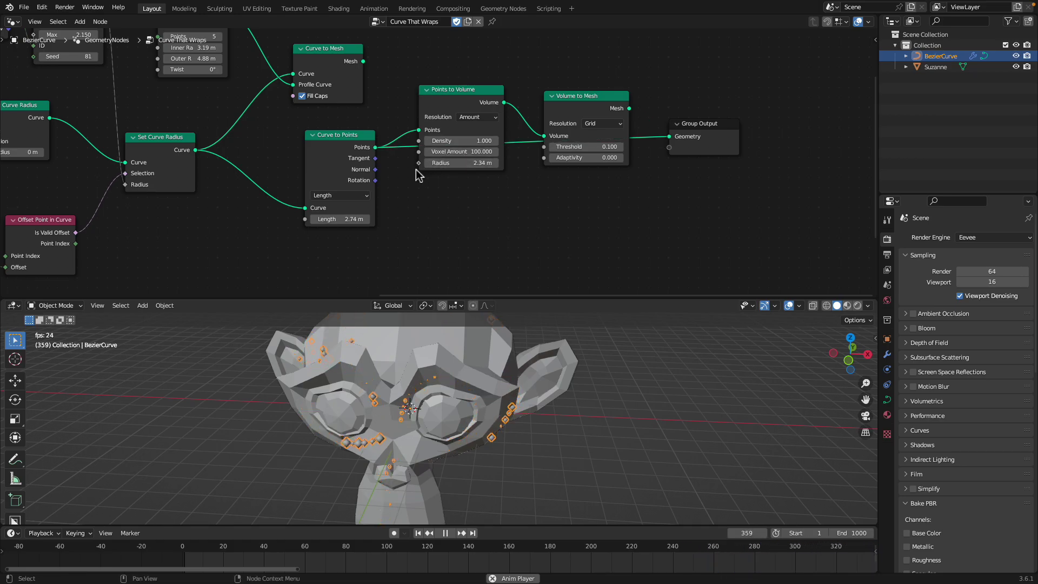
left_click_drag(630, 108, 671, 140)
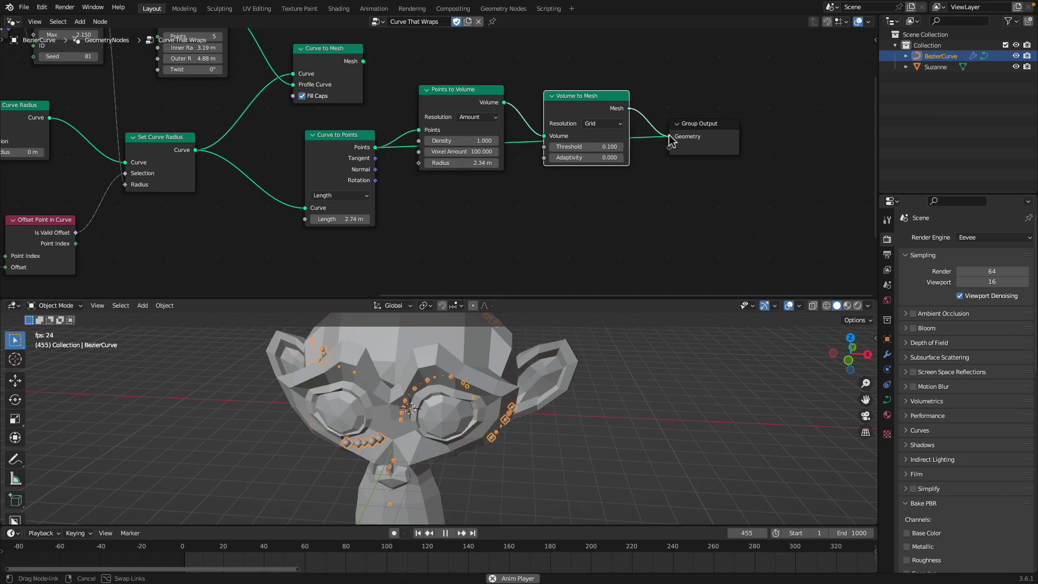
left_click_drag(671, 139, 669, 137)
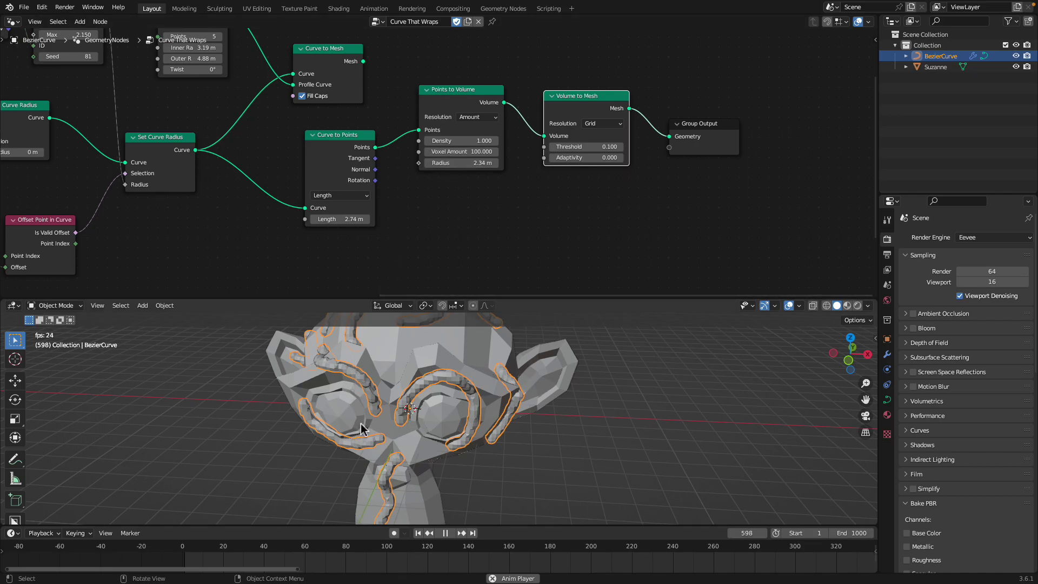
Consult the Offset Point in Curve manual page in the browser, switch back to Blender and review the output nodes
middle_click_drag(369, 147, 464, 163)
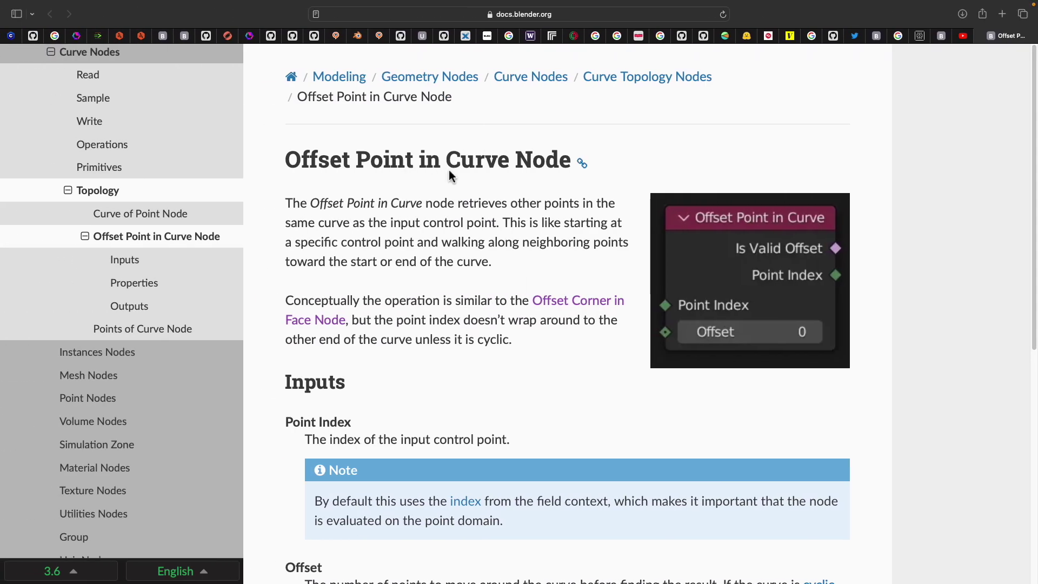
key("ctrl+Right")
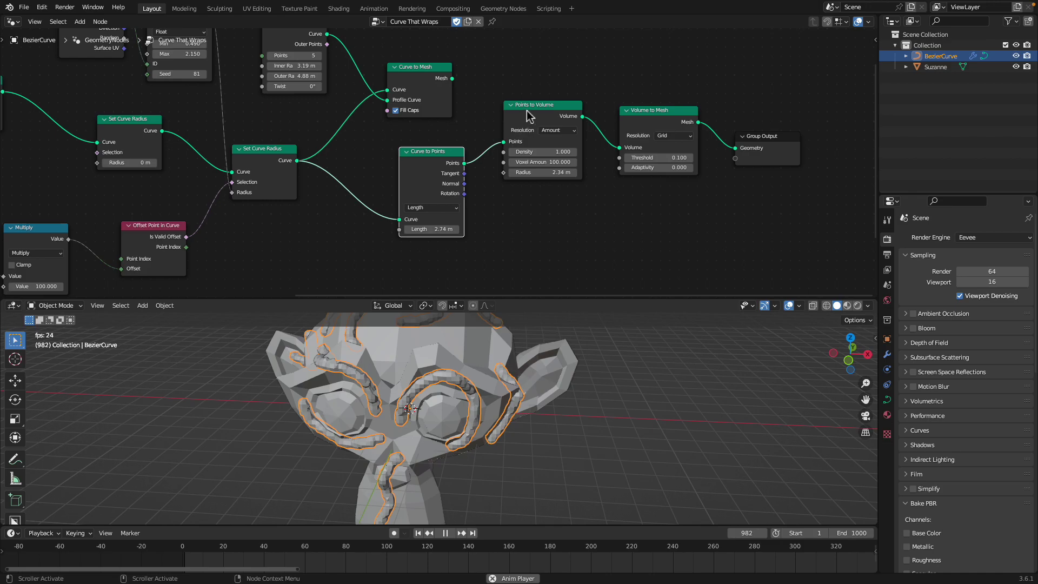
left_click_drag(450, 165, 438, 161)
middle_click_drag(424, 157, 468, 200)
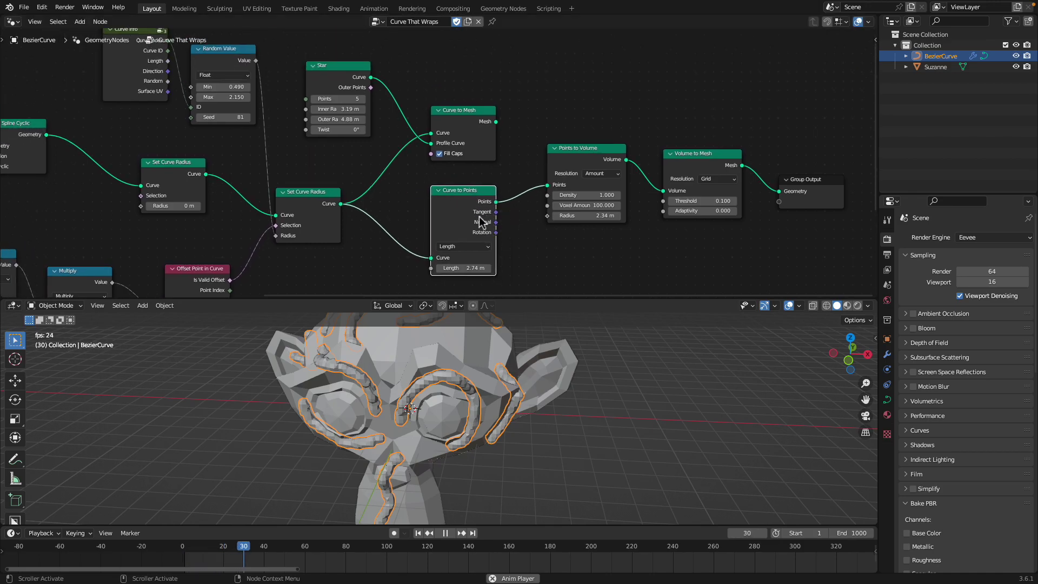
middle_click_drag(608, 155, 530, 136)
left_click_drag(616, 142, 614, 150)
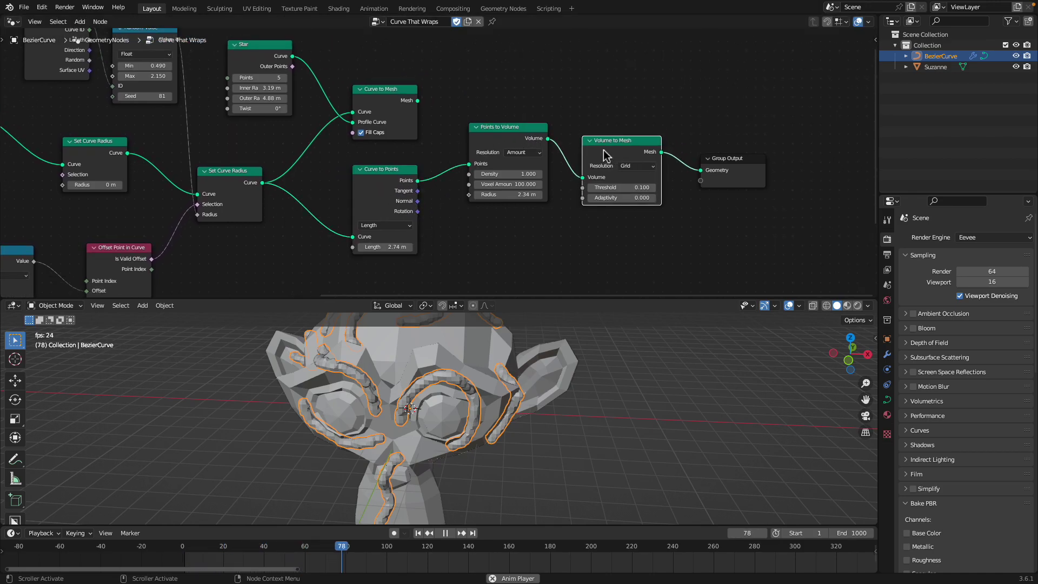
middle_click_drag(466, 175, 462, 158)
Link the Curve to Points output directly to Group Output and move both volume nodes up, clear of the link
key("space")
left_click_drag(416, 162, 696, 153)
left_click_drag(632, 140, 625, 101)
left_click_drag(507, 123, 507, 90)
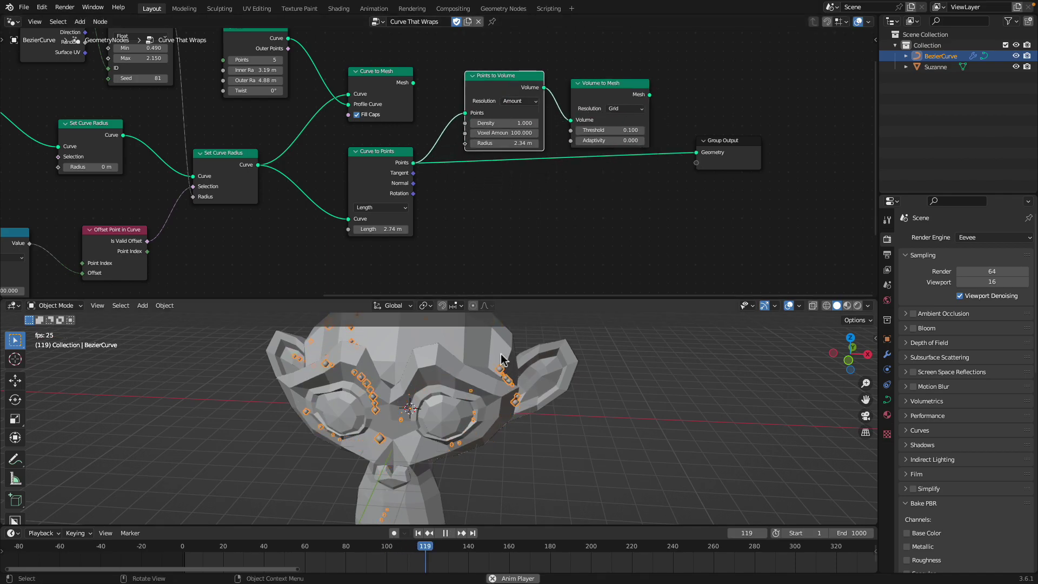
Enlarge the 3D viewport, inspect the moving points around the monkey and save the file
left_click_drag(524, 298, 519, 200)
middle_click_drag(474, 332, 449, 294)
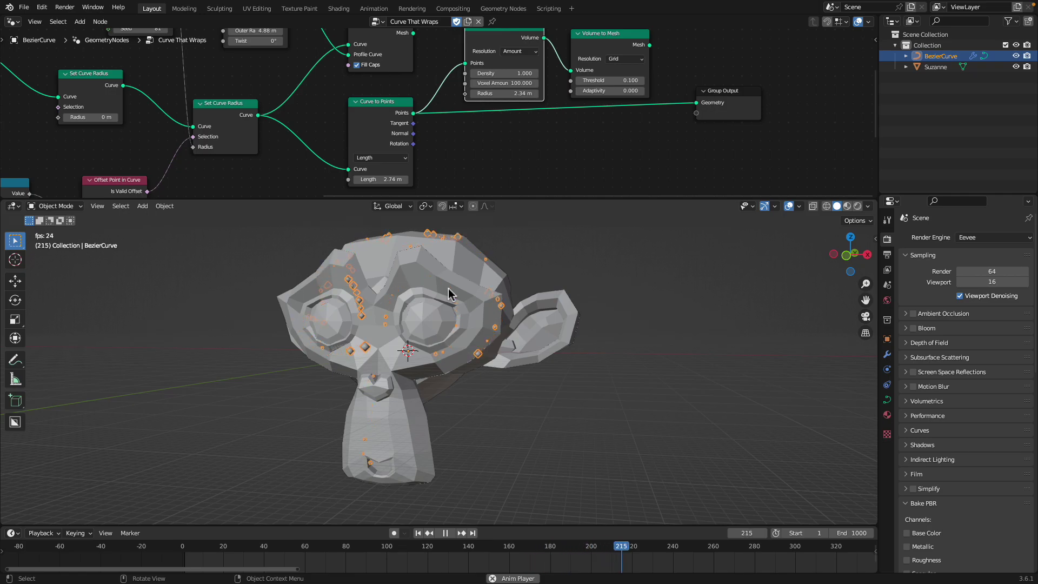
middle_click_drag(449, 295, 461, 323)
key("ctrl+s")
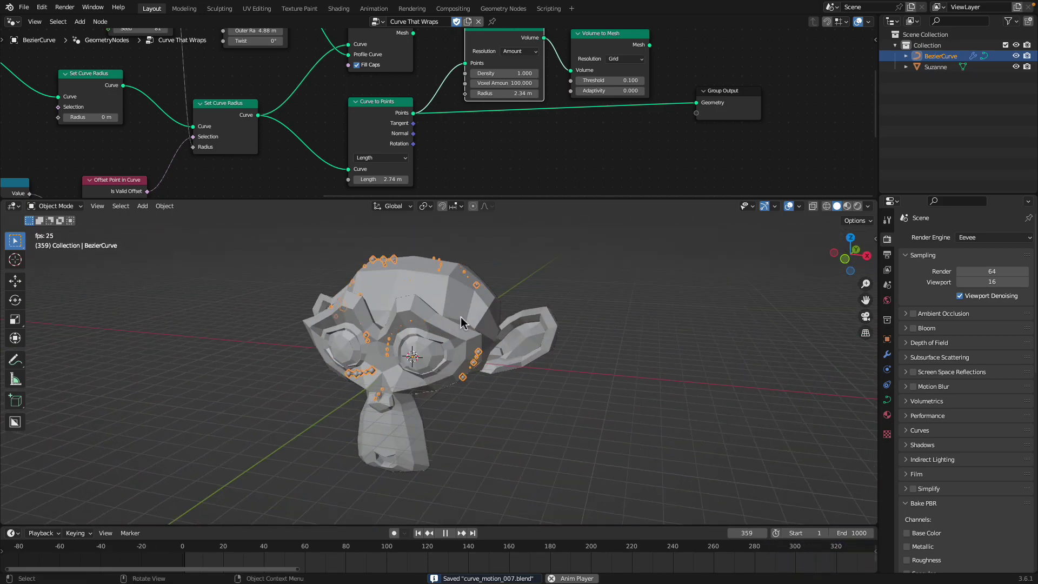
Give the node editor more height, review the animated monkey, save the file and bring the whole node tree into view
left_click_drag(551, 202, 550, 256)
scroll(411, 145, "down", 2)
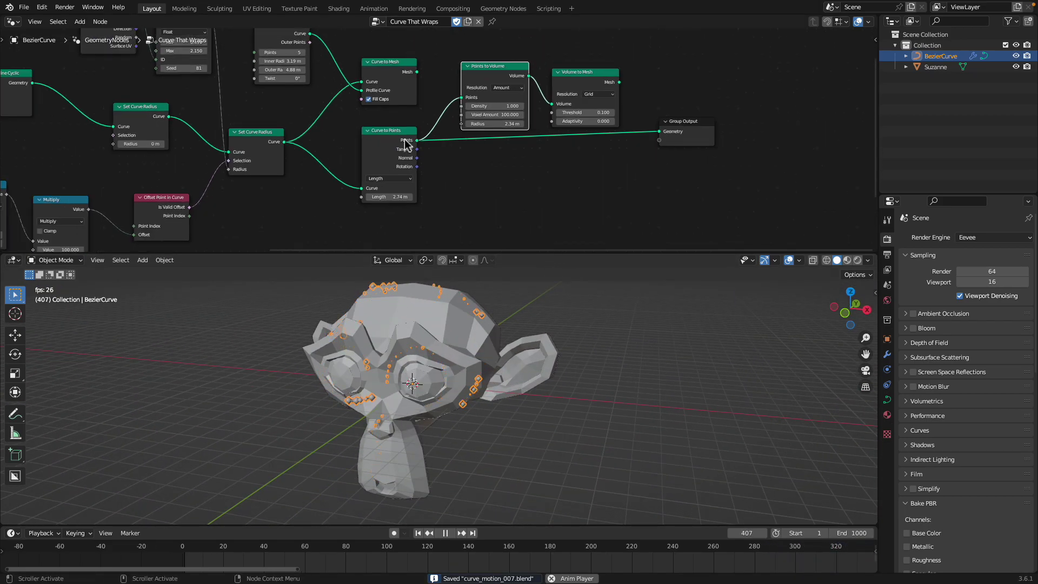
middle_click_drag(411, 145, 541, 145)
middle_click_drag(570, 313, 530, 312)
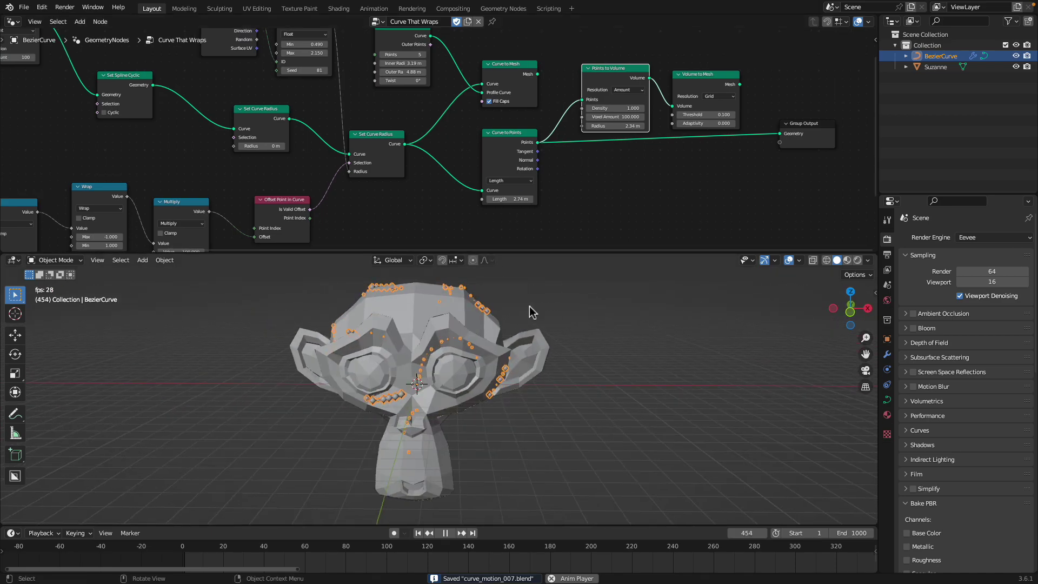
middle_click_drag(341, 389, 381, 366)
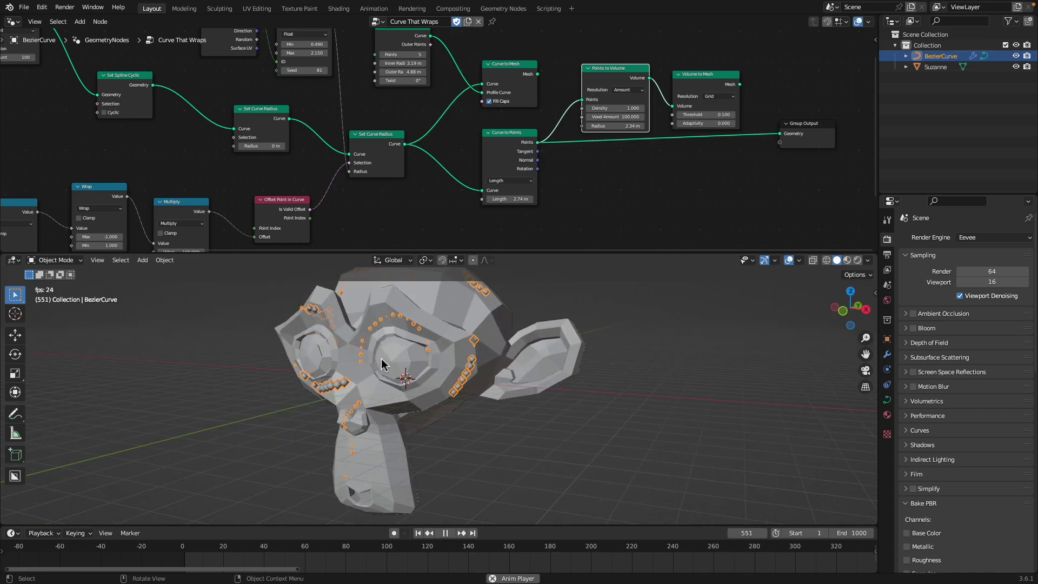
key("ctrl+s")
scroll(436, 155, "down", 3)
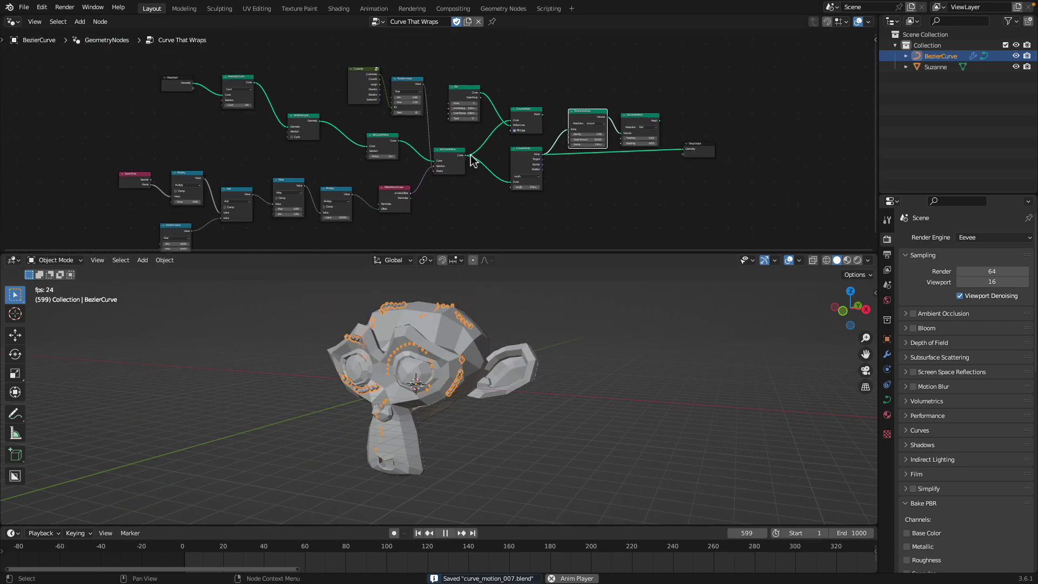
mouse_move(804, 7)
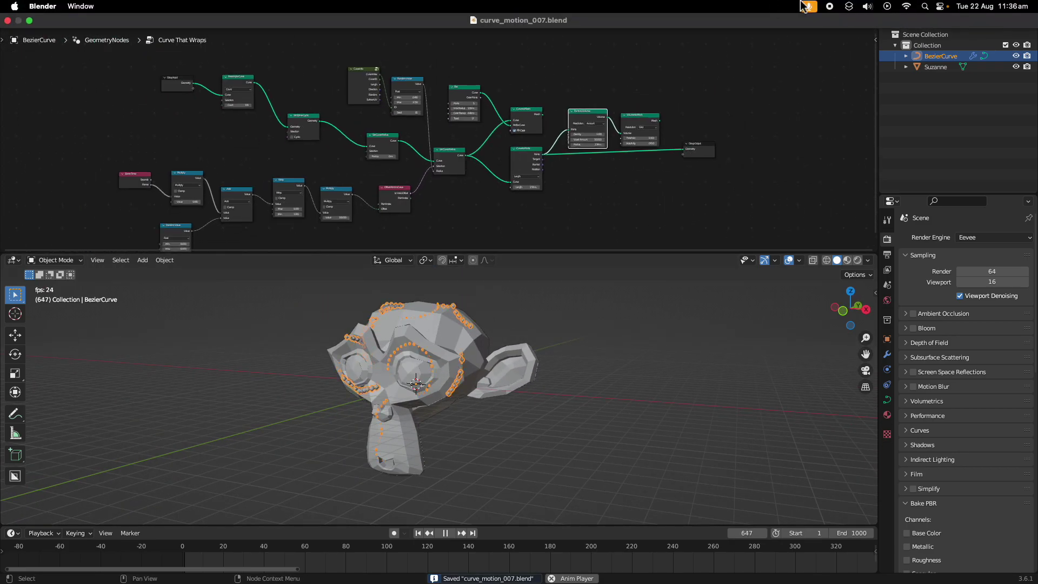